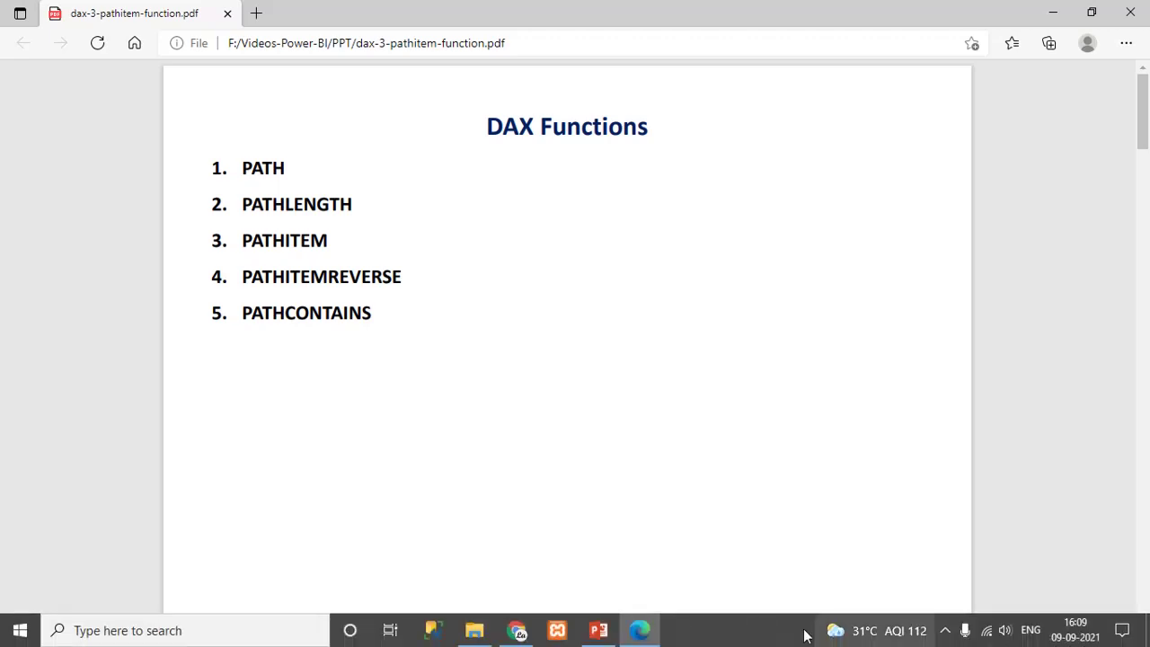
click(946, 632)
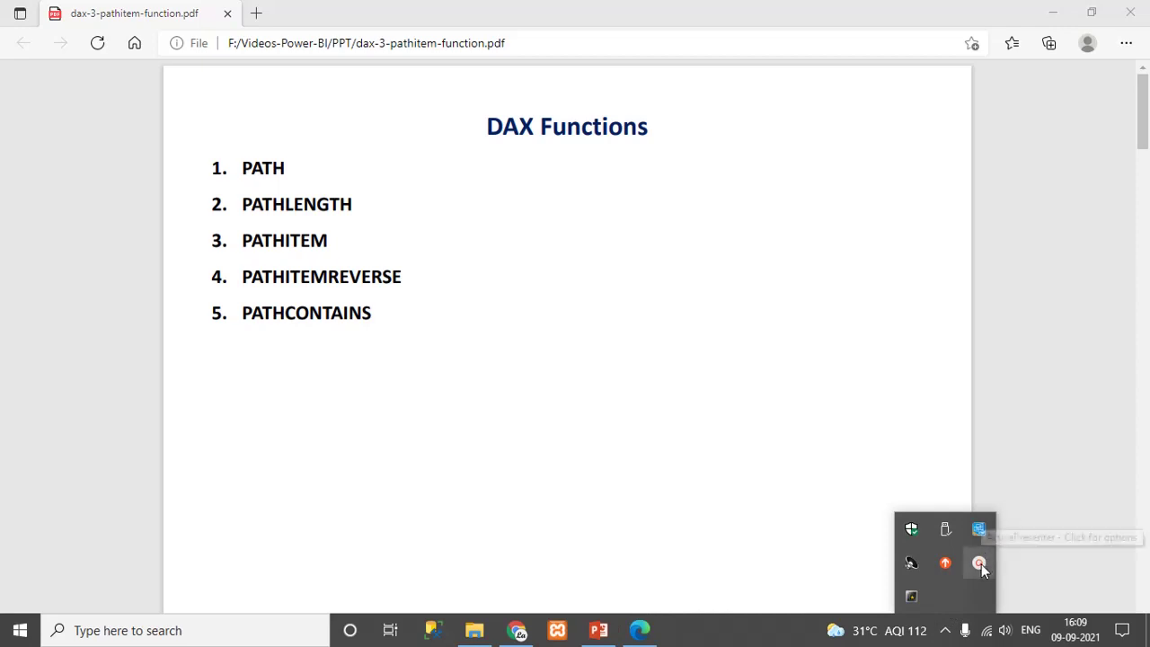
click(984, 558)
click(918, 521)
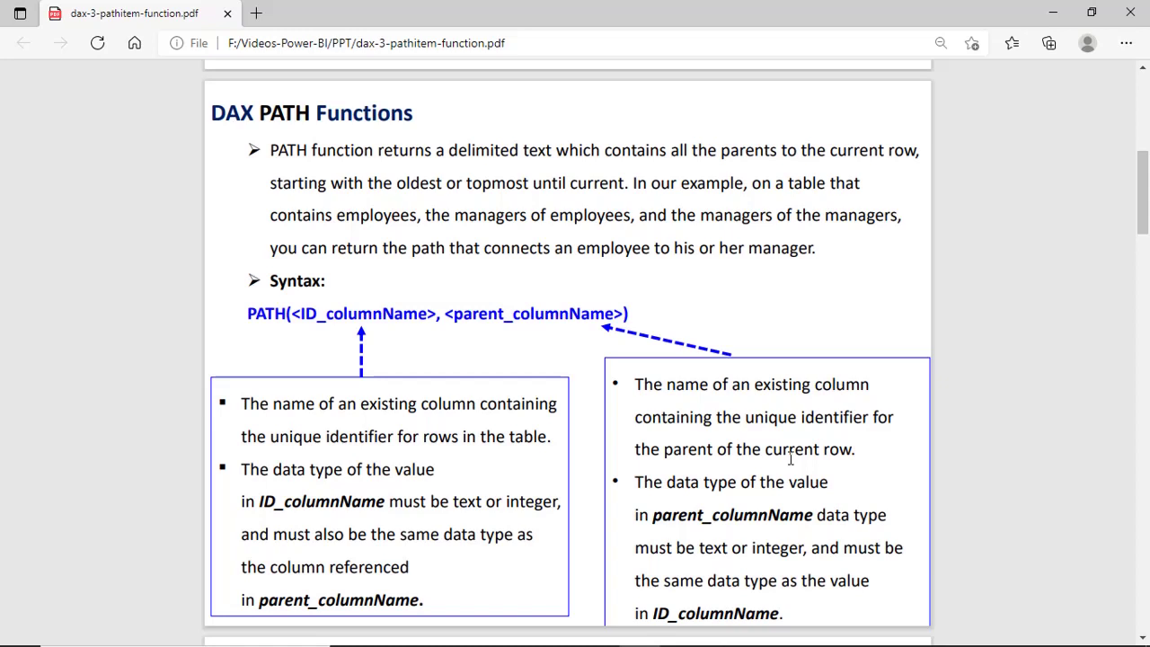
Step: Read the PDF pages on the PATH function's syntax and Employee/Manager example, highlighting the rule about unique values in the first column
scroll(790, 459, down, 5)
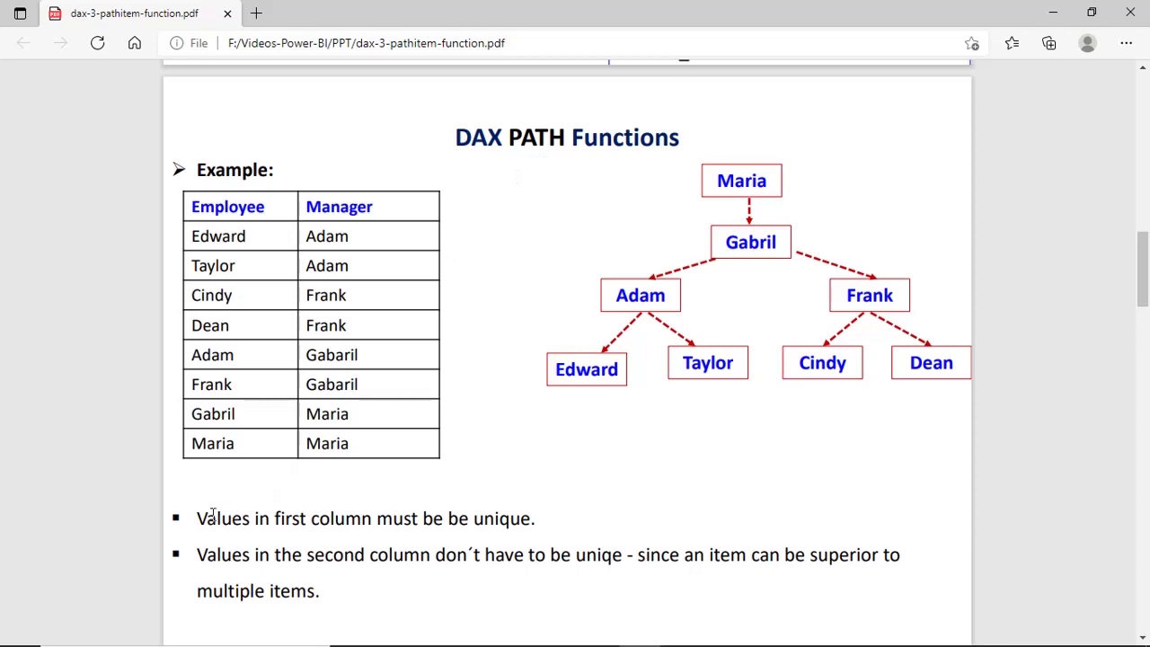
drag(198, 518, 558, 521)
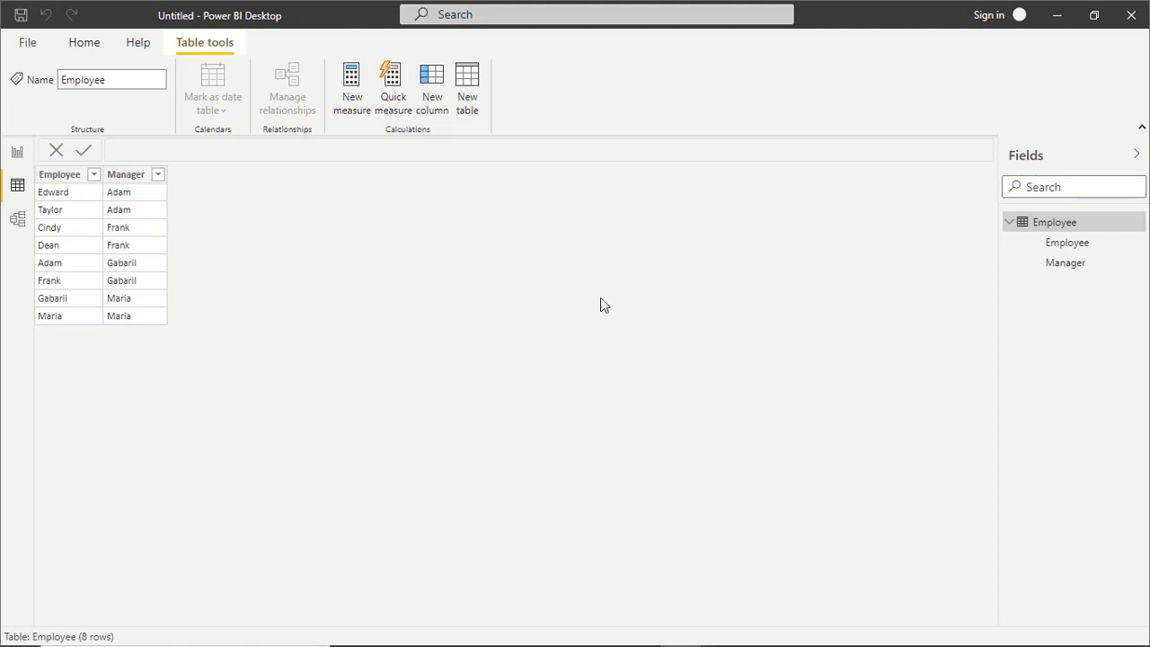
Step: Switch to Power BI Desktop and add a calculated column named Managaer_Level to the Employee table
right_click(1050, 224)
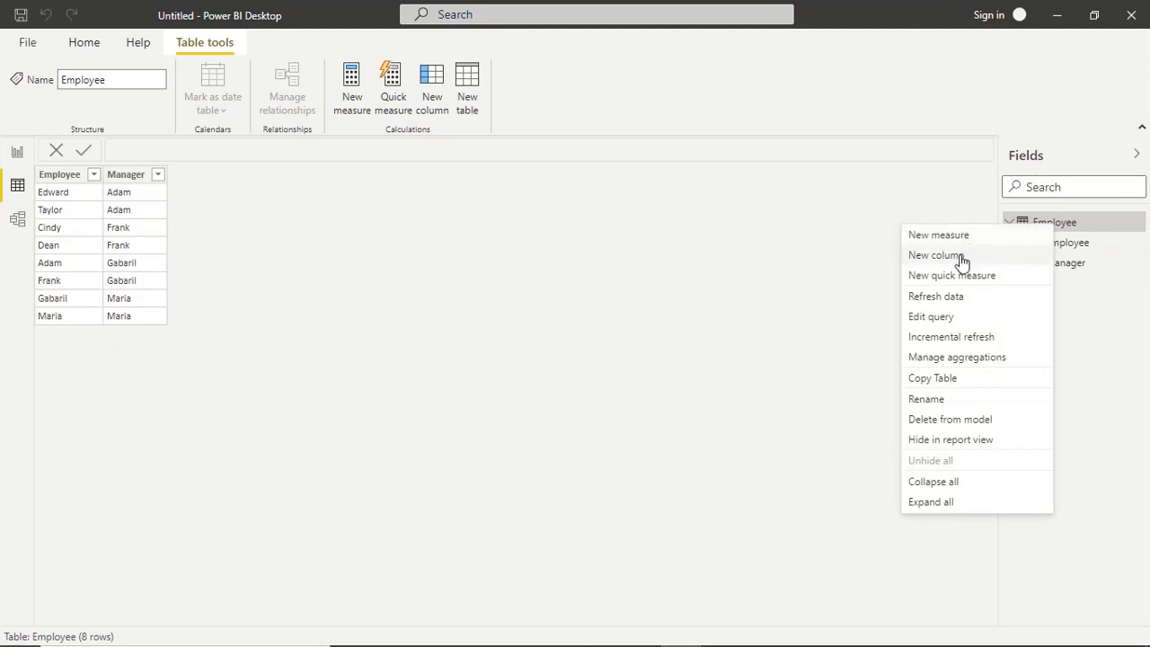
click(961, 257)
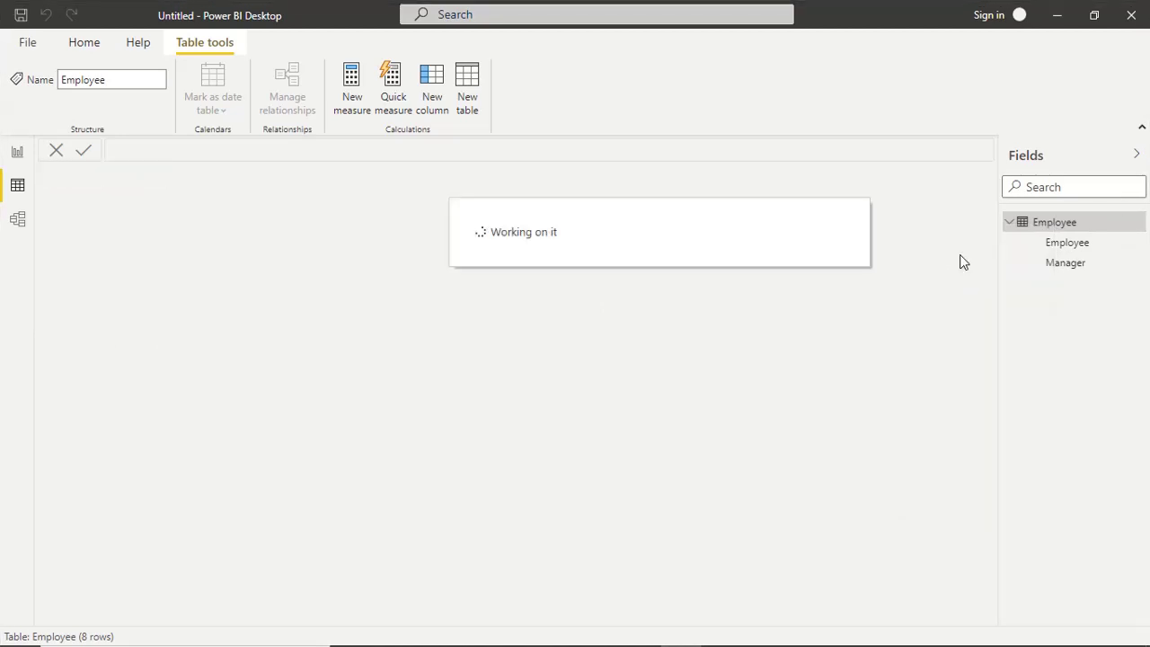
double_click(127, 148)
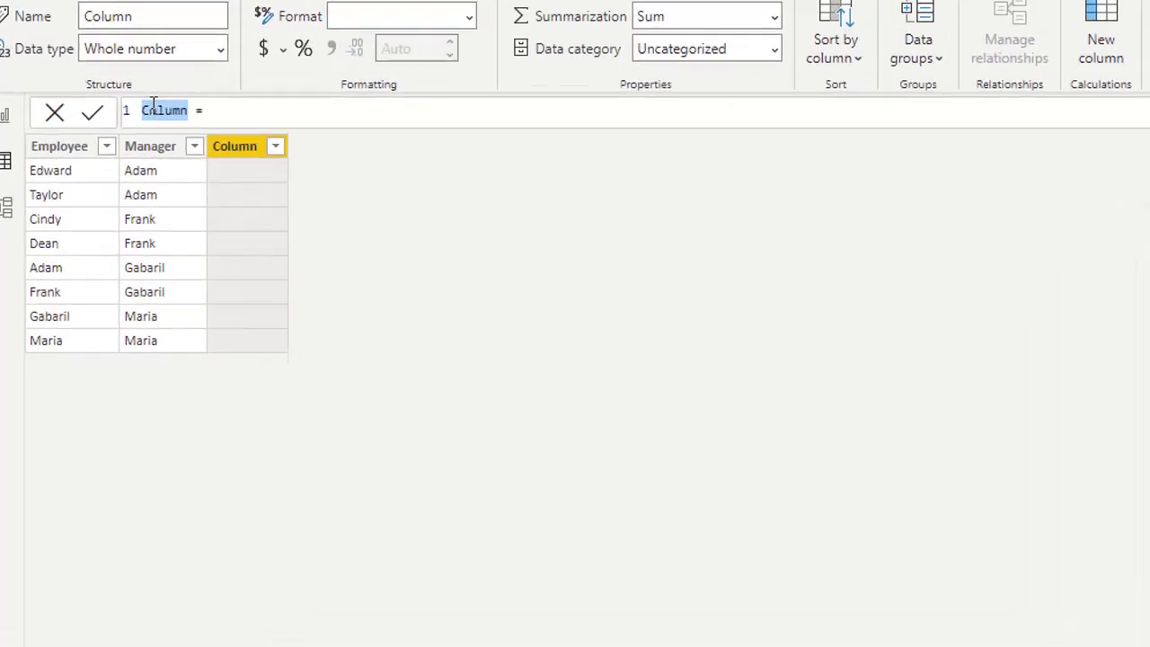
text(Managaer)
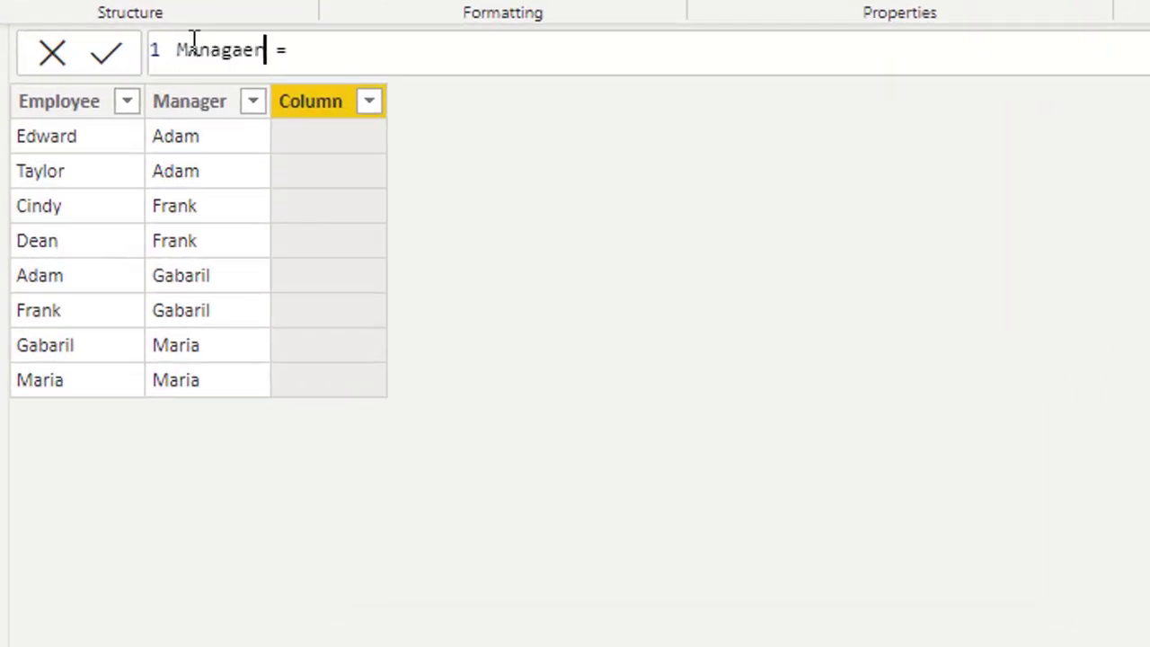
text(_Leve)
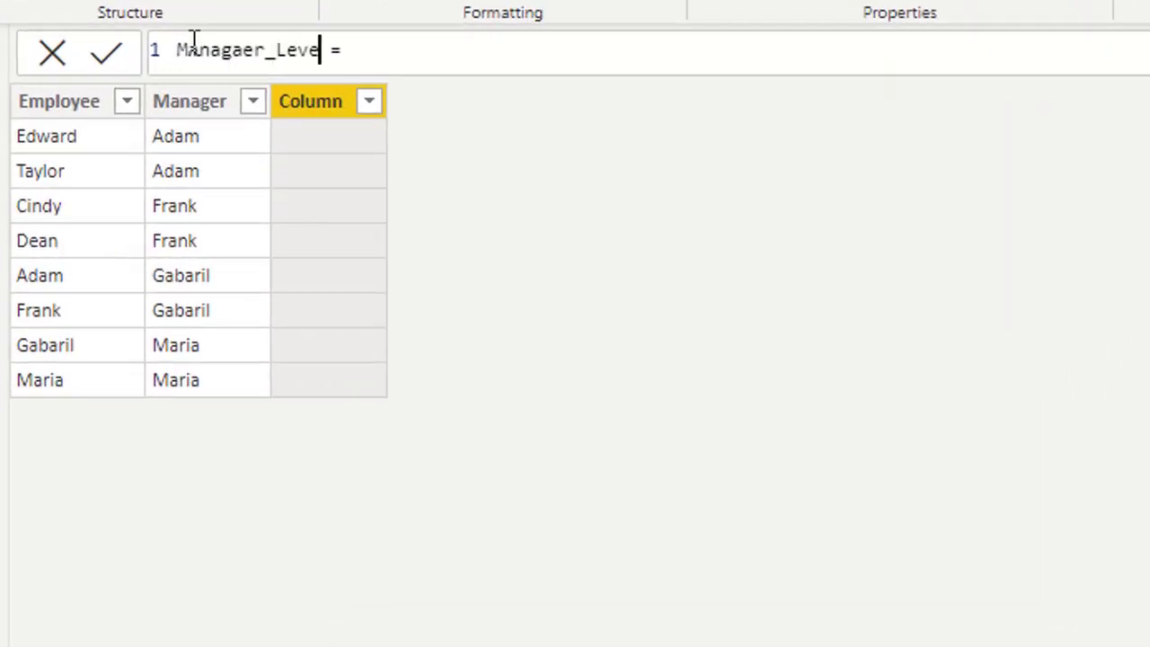
text(l)
Step: Define the Managaer_Level column as PATH(Employee[Employee],Employee[Manager]) and commit the formula
click(485, 54)
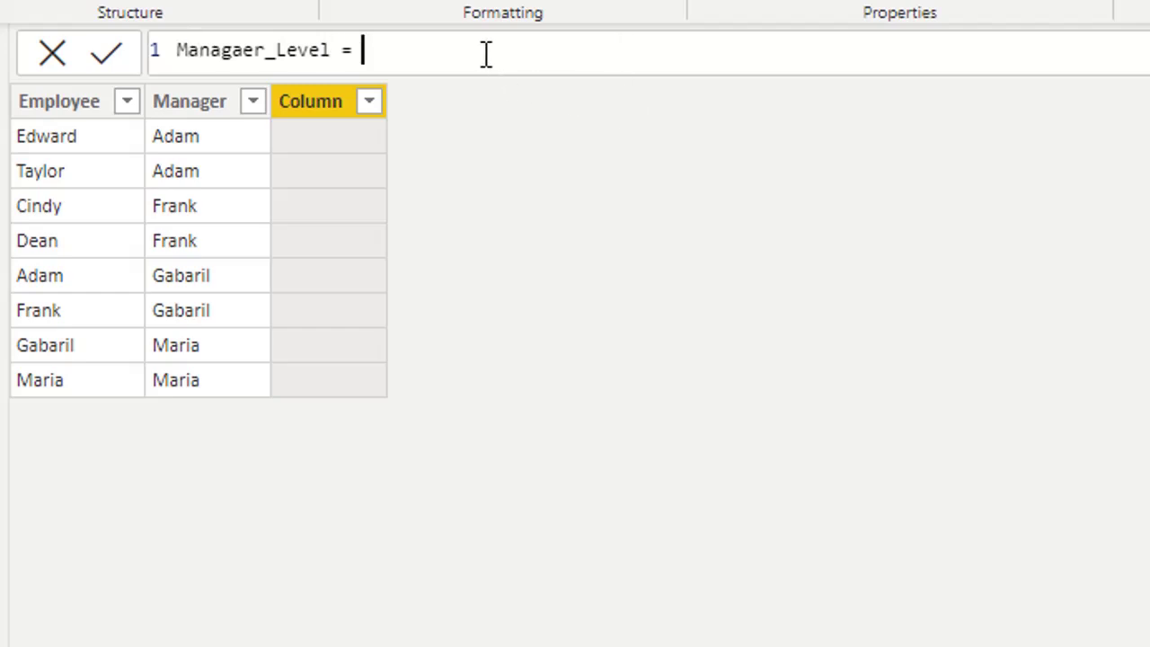
text(PATH)
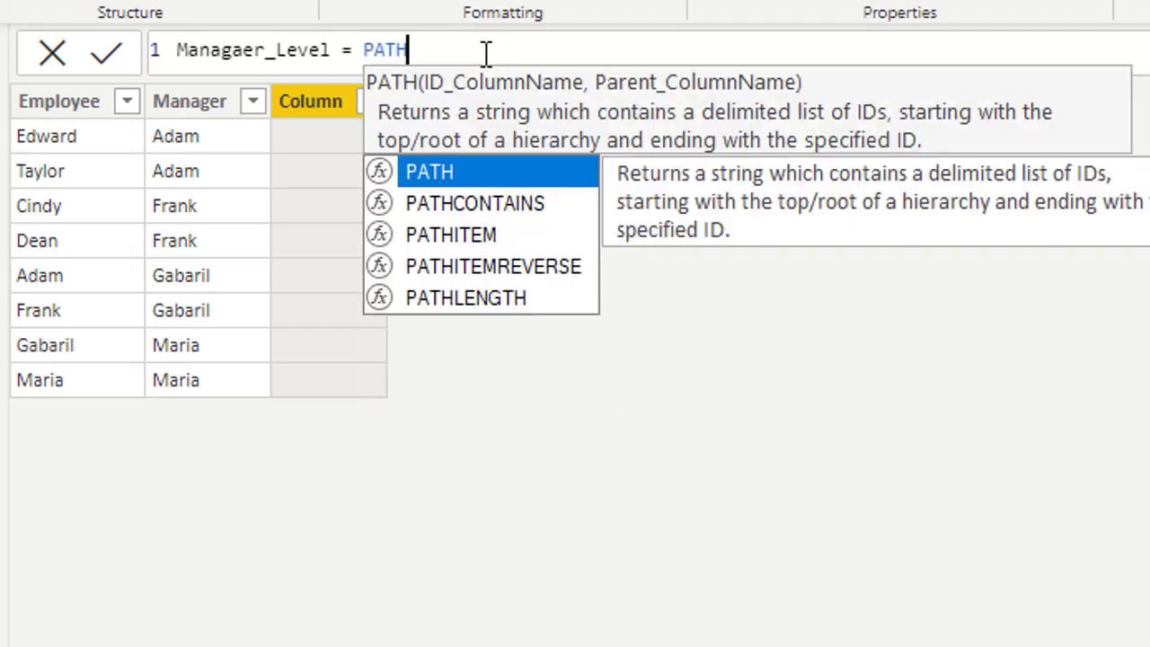
text(()
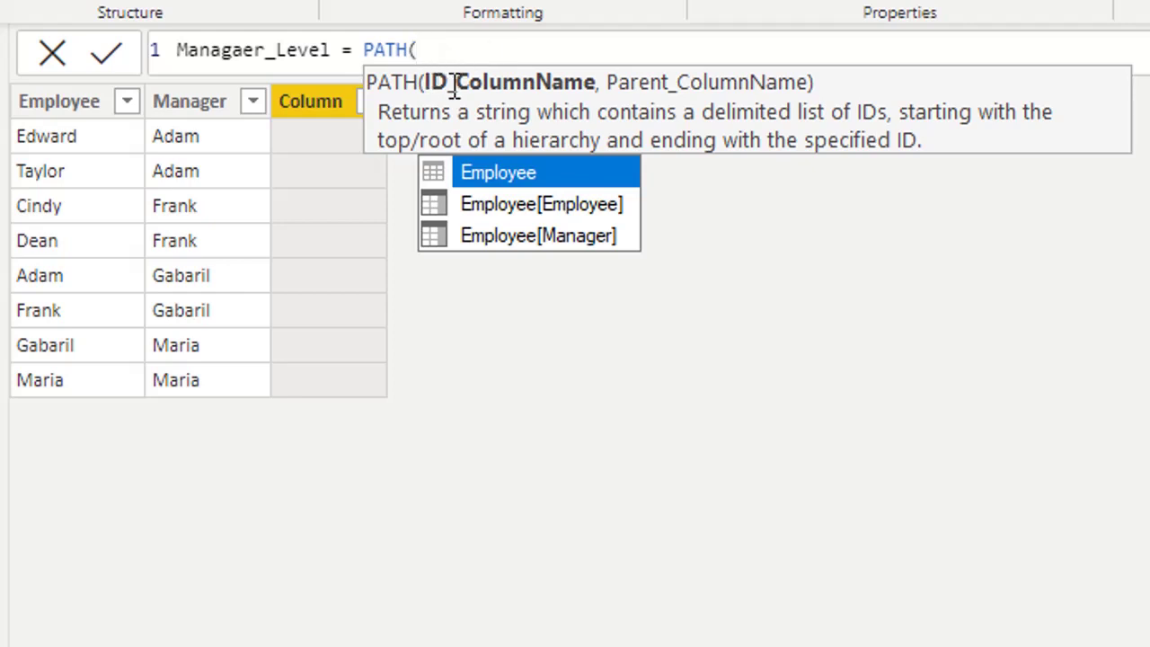
click(506, 214)
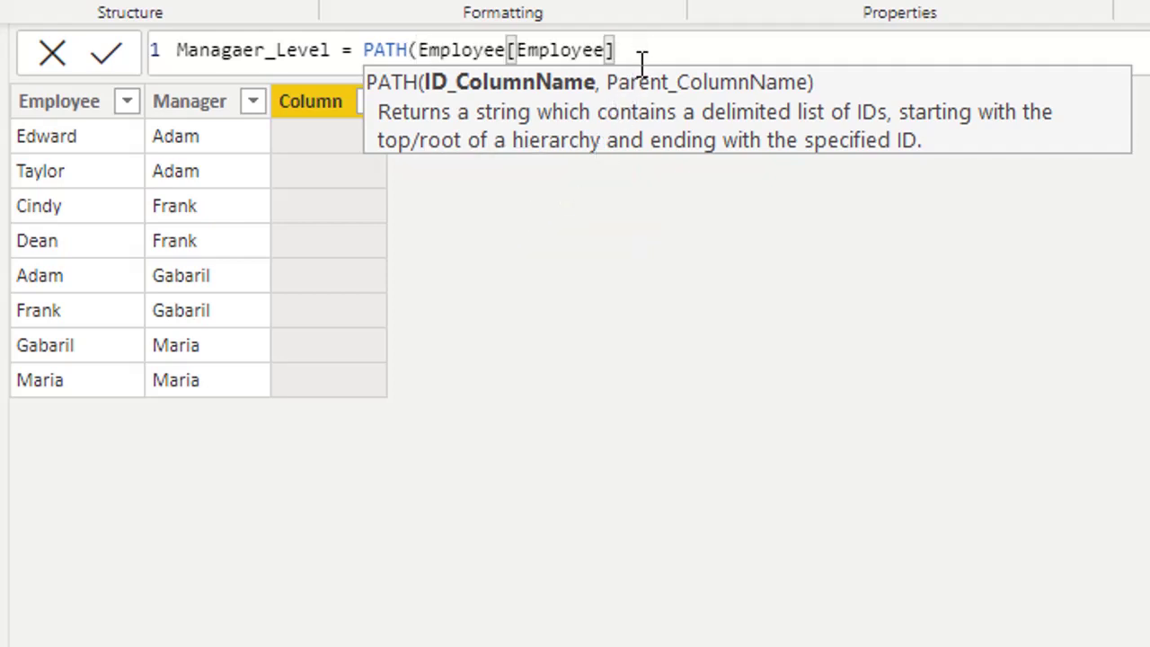
text(,)
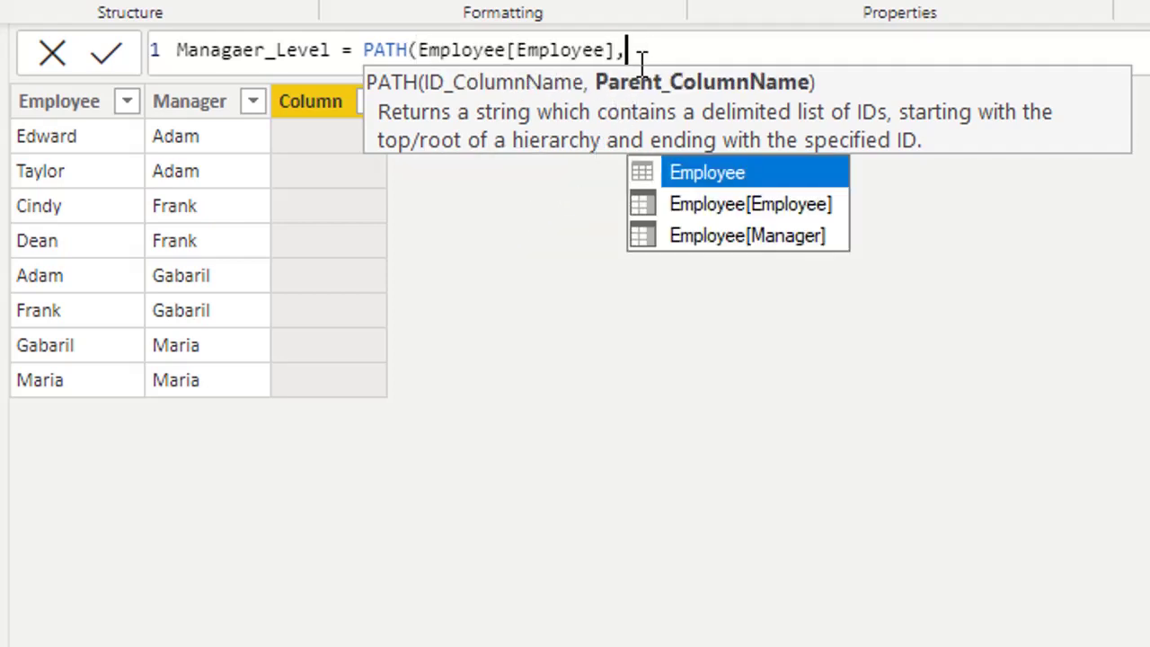
click(745, 232)
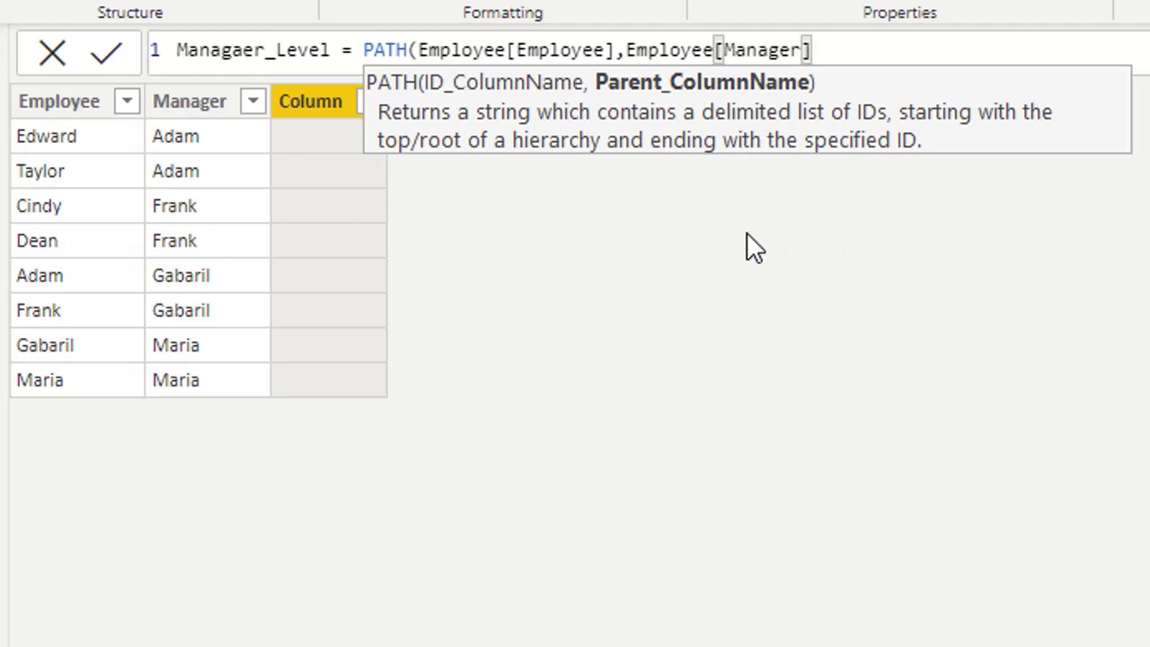
text())
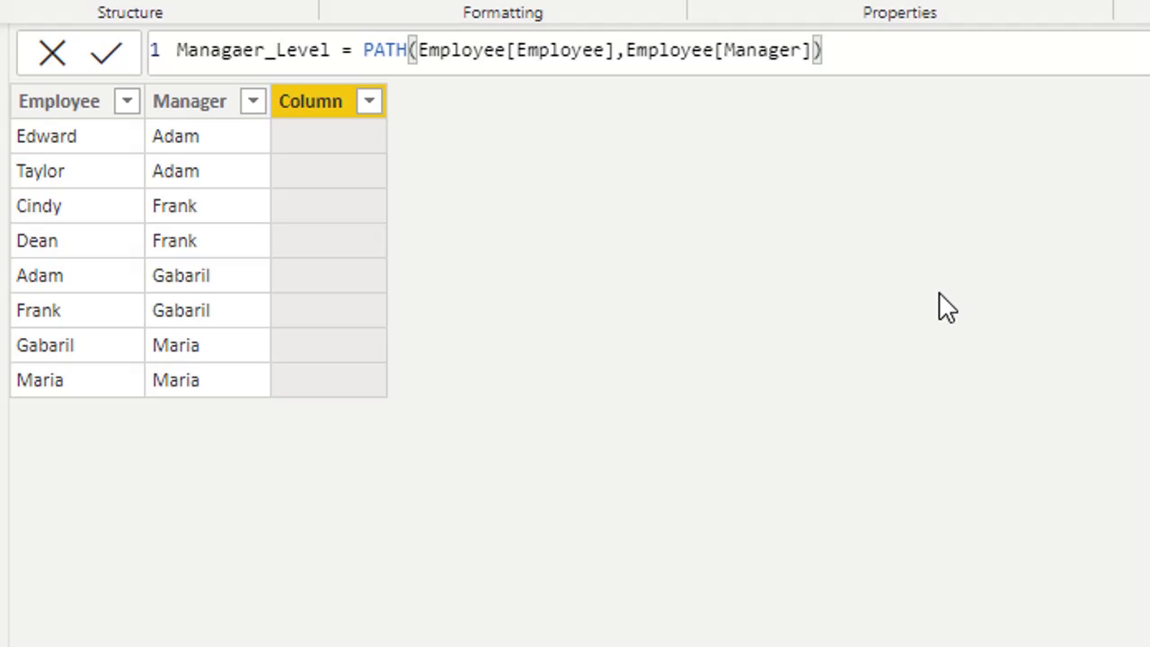
key(Return)
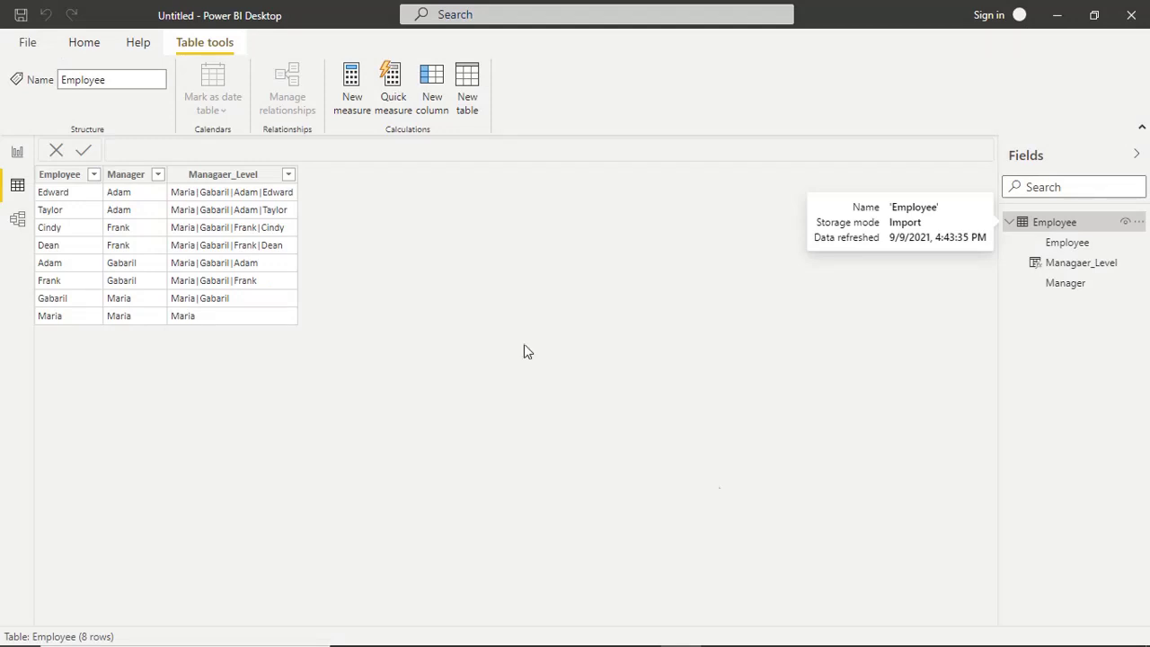
Step: Add another calculated column to the Employee table and name it Path Length
right_click(1071, 270)
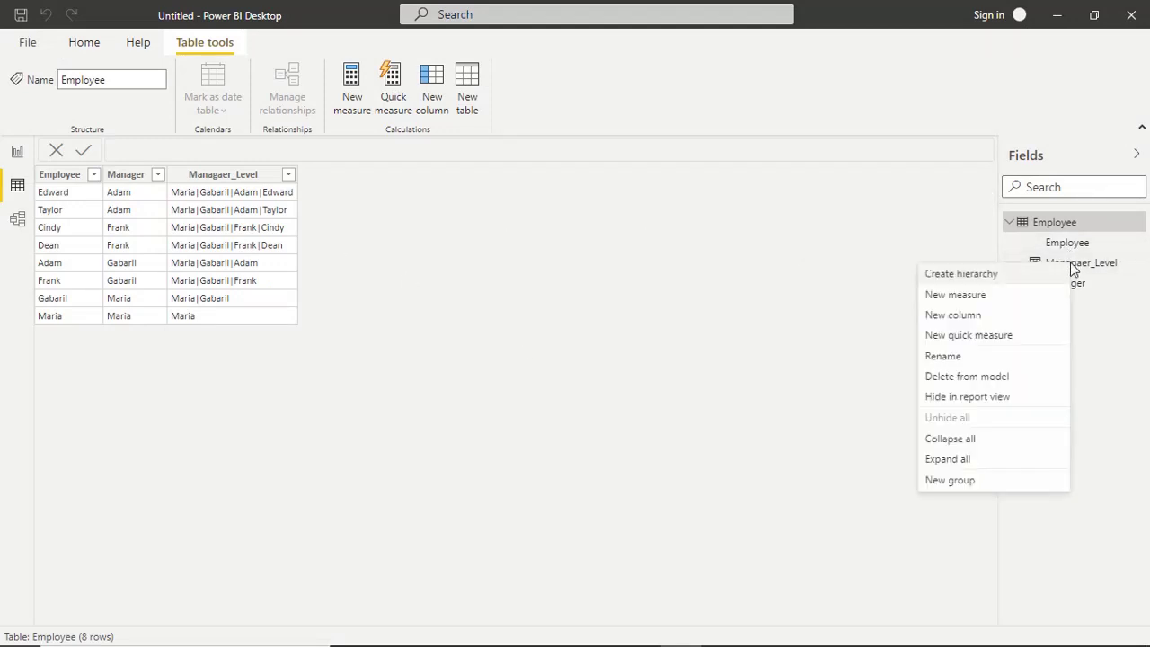
key(Escape)
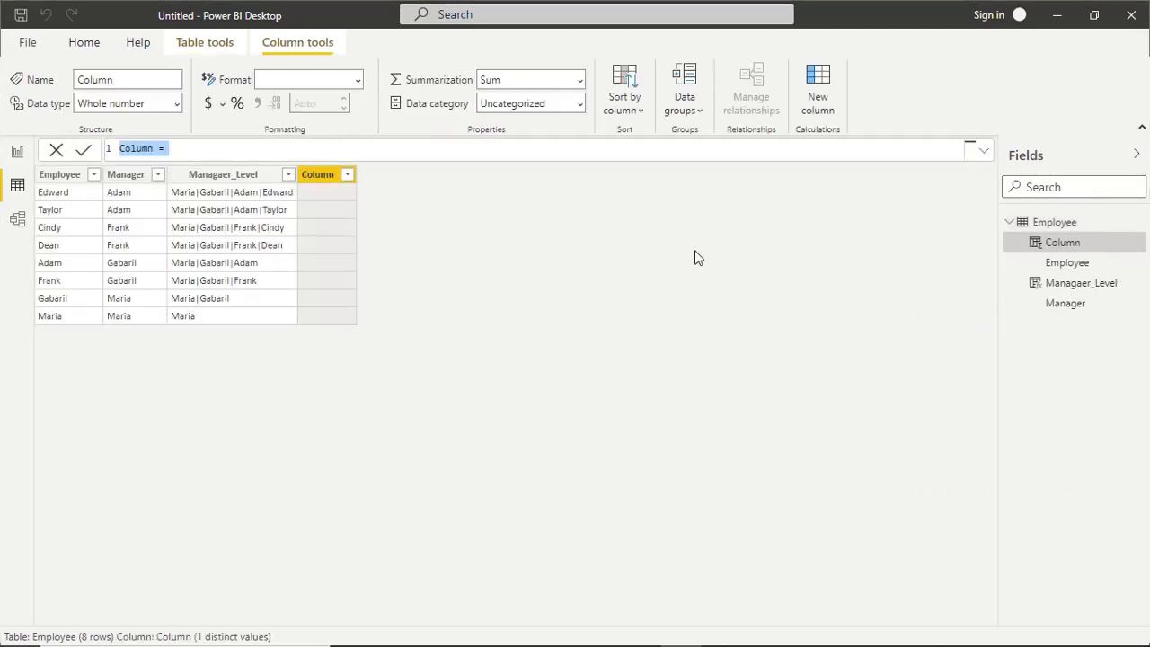
click(139, 148)
double_click(126, 123)
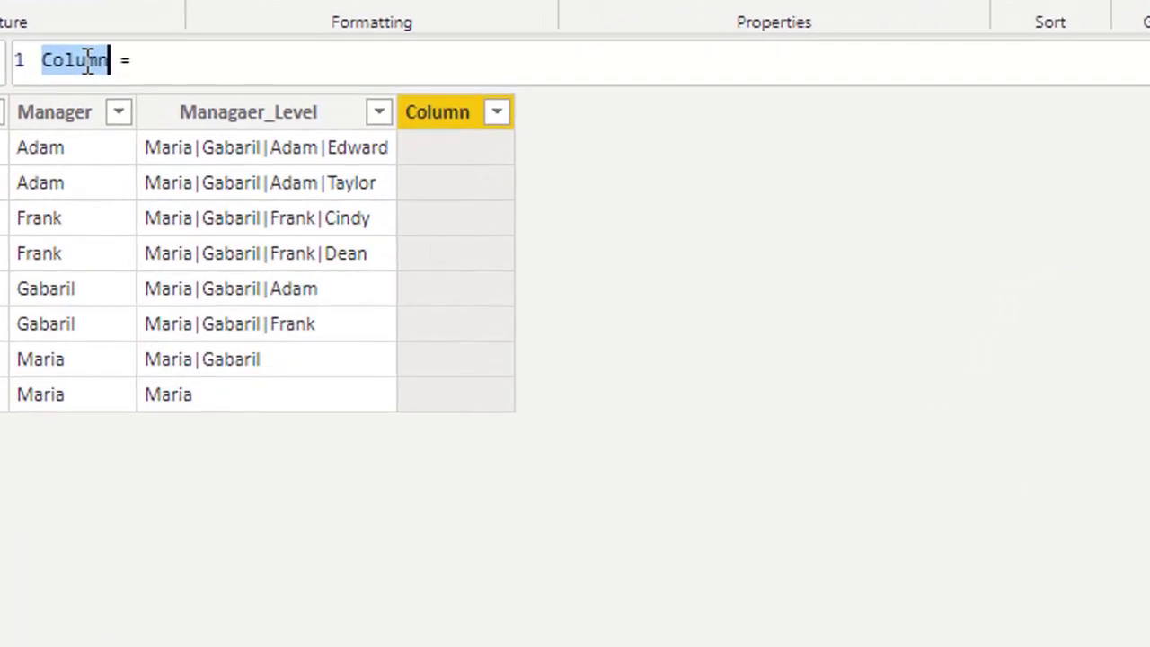
text(Path Leng)
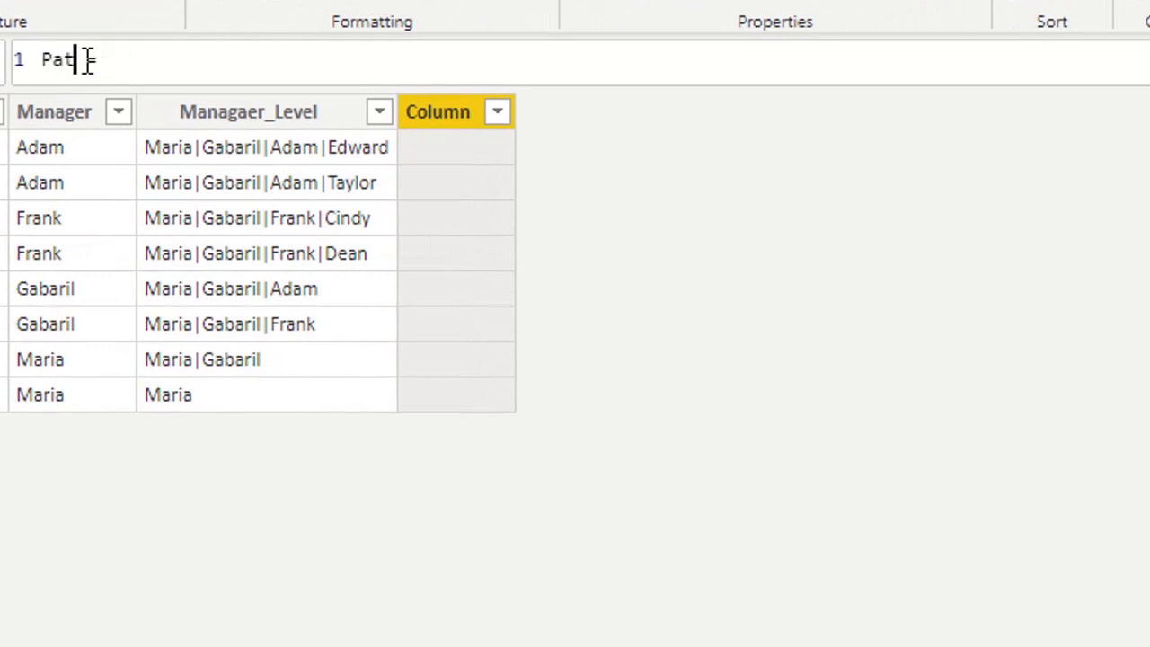
text(th =)
Step: Define the Path Length column as PATHLENGTH(PATH(Employee[Employee],Employee[Manager])) and commit the formula
click(247, 58)
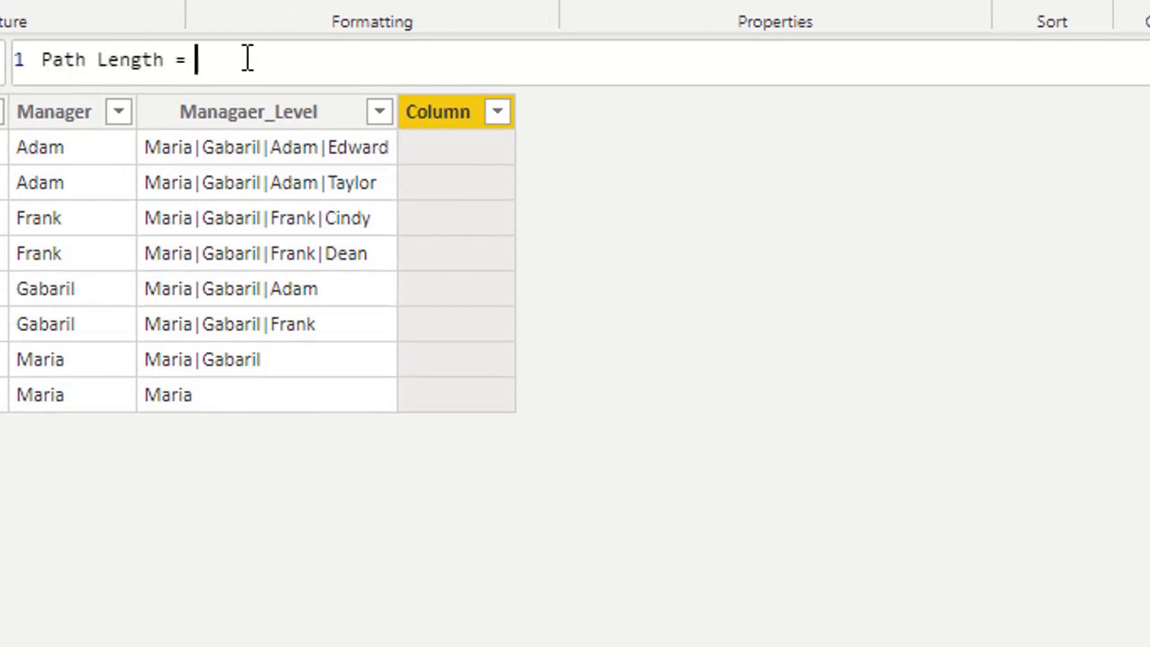
text(PATHLENGTH)
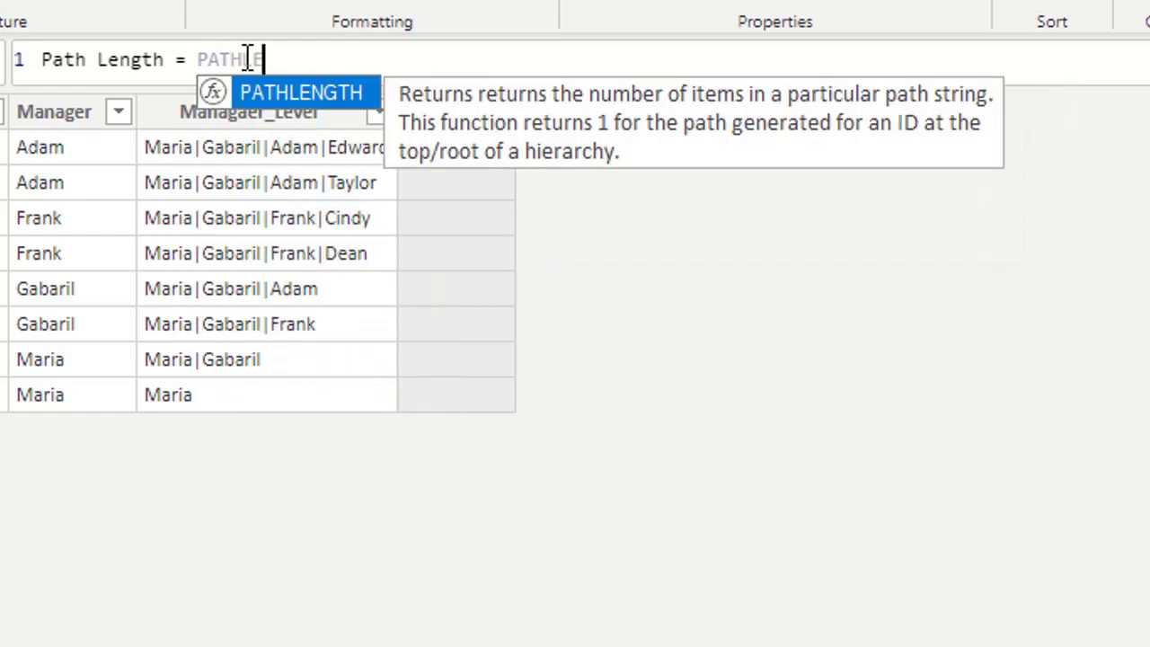
text(()
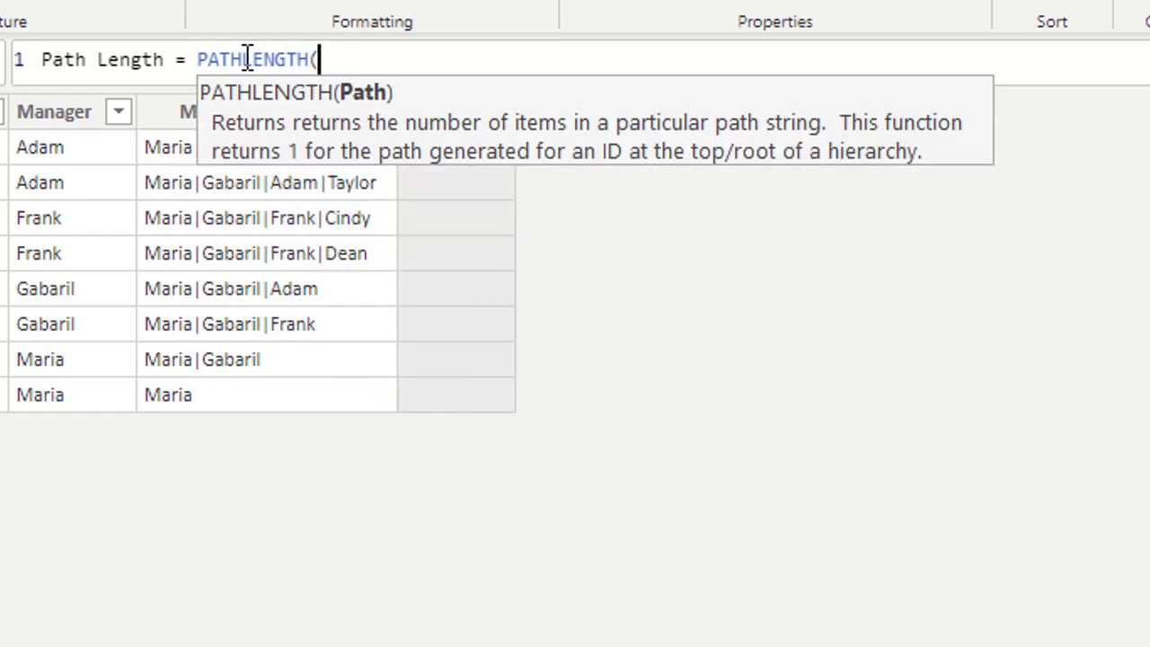
text(PATH()
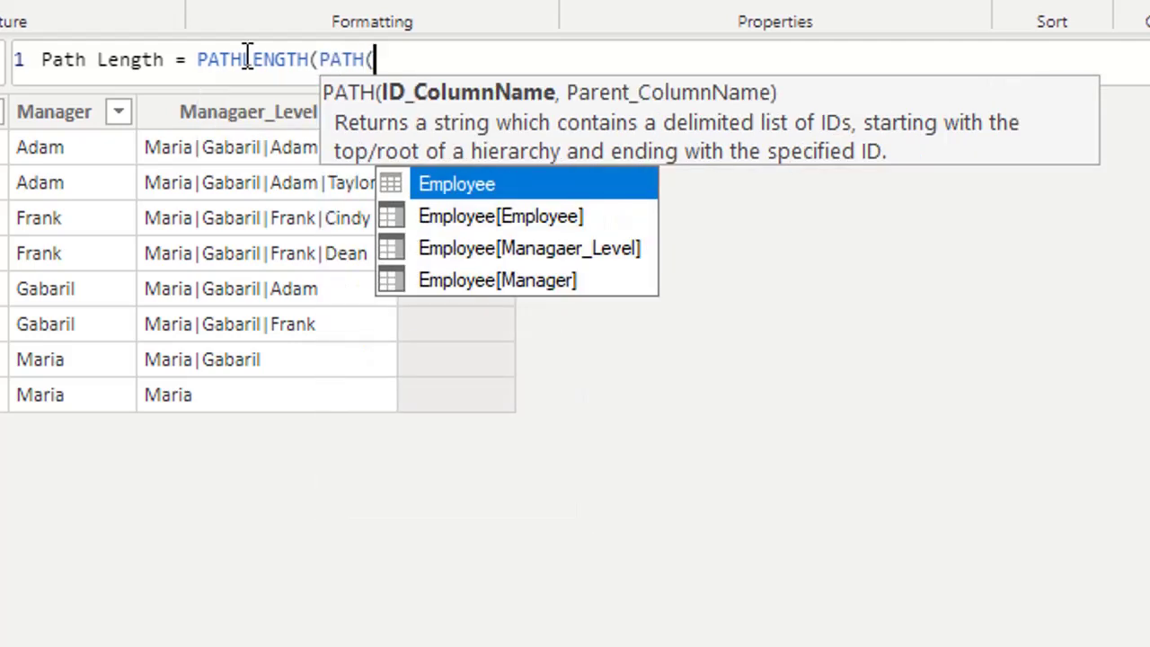
key(Down)
key(Down)
key(Up)
key(Tab)
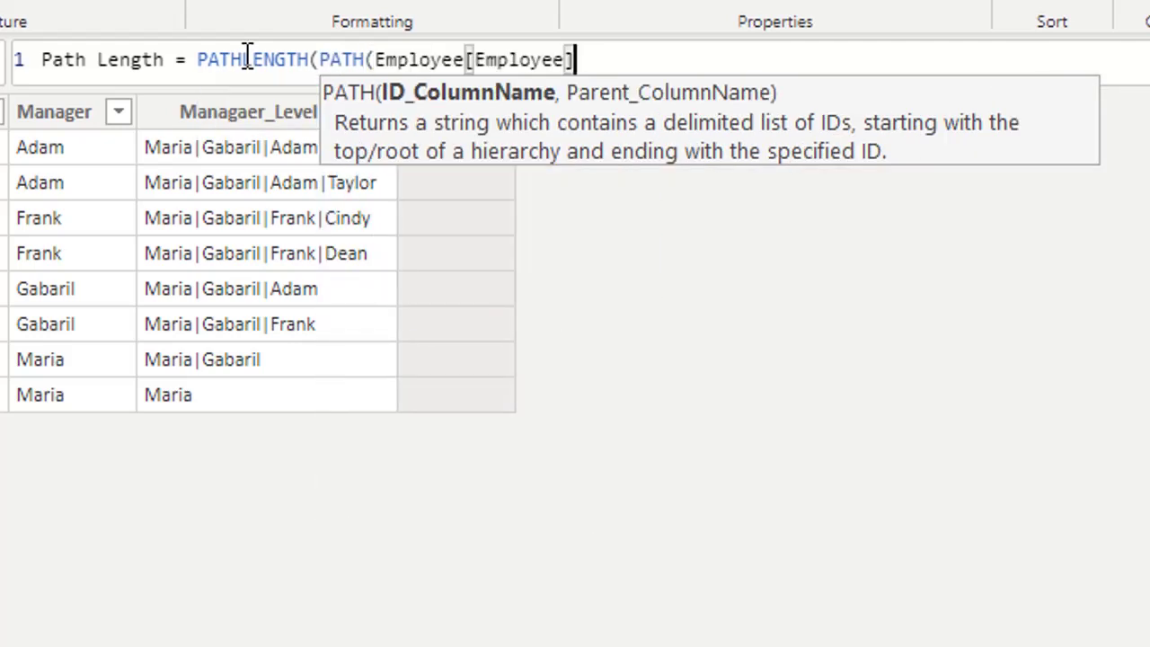
text(,)
key(Down)
key(Down)
key(Down)
key(Tab)
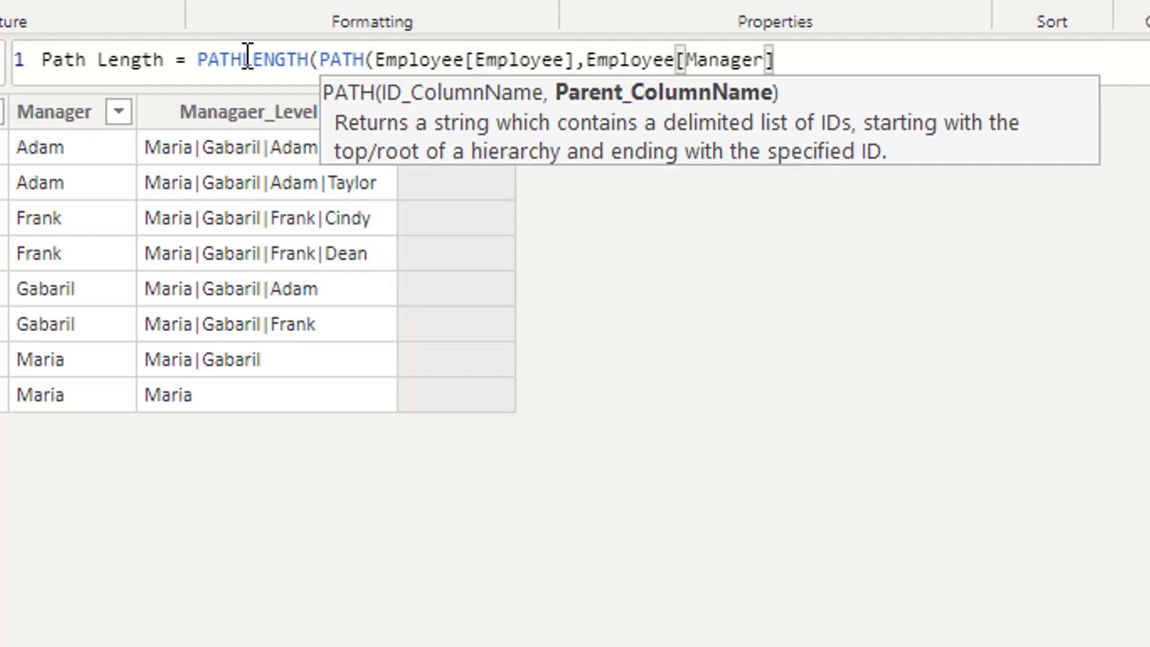
text()))
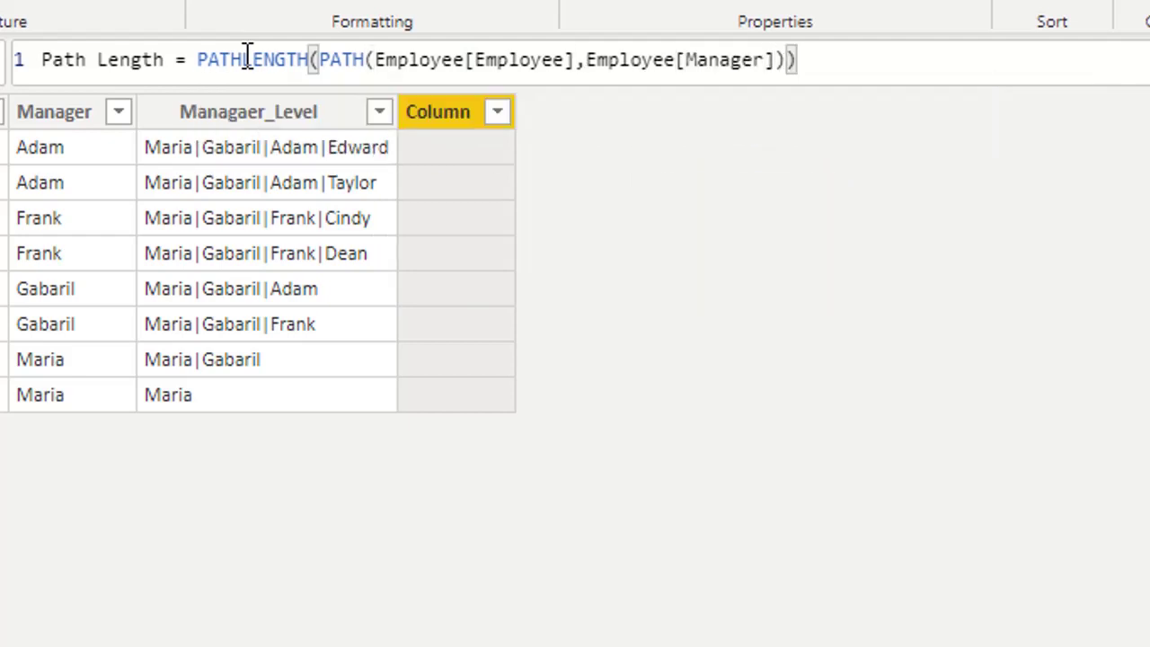
key(Return)
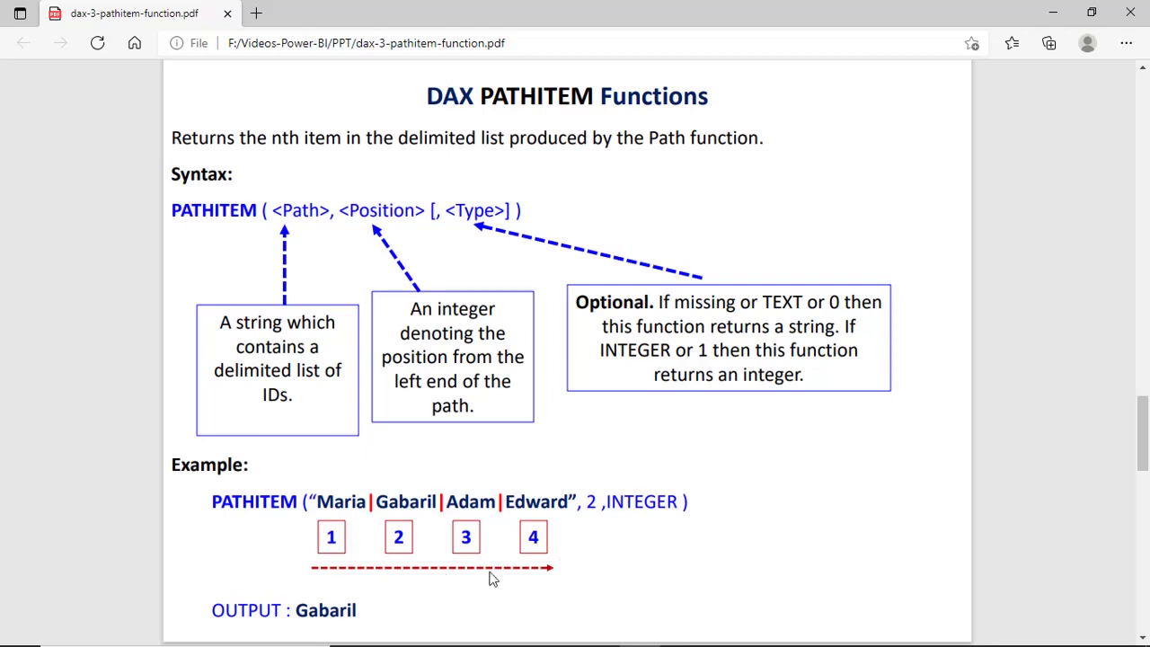
Step: Switch to the PDF in the browser and review the PATHITEM example, highlighting its position argument
drag(589, 501, 606, 503)
scroll(718, 531, down, 1)
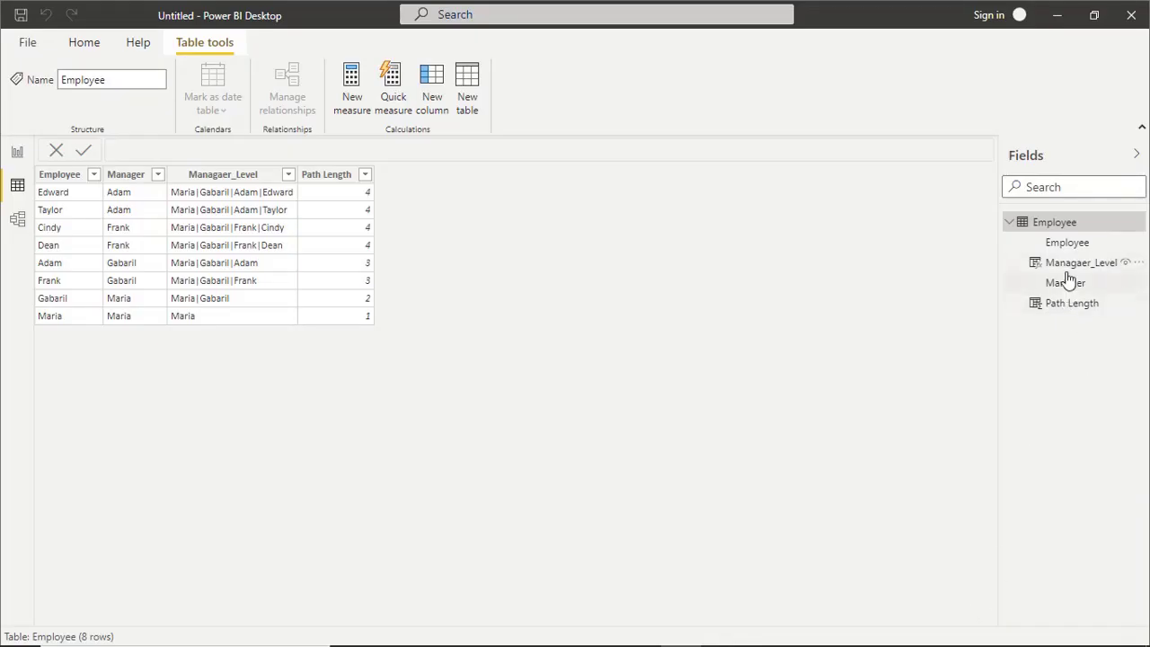
Step: Return to Power BI Desktop and add a calculated column named PathItem to the Employee table
right_click(1055, 227)
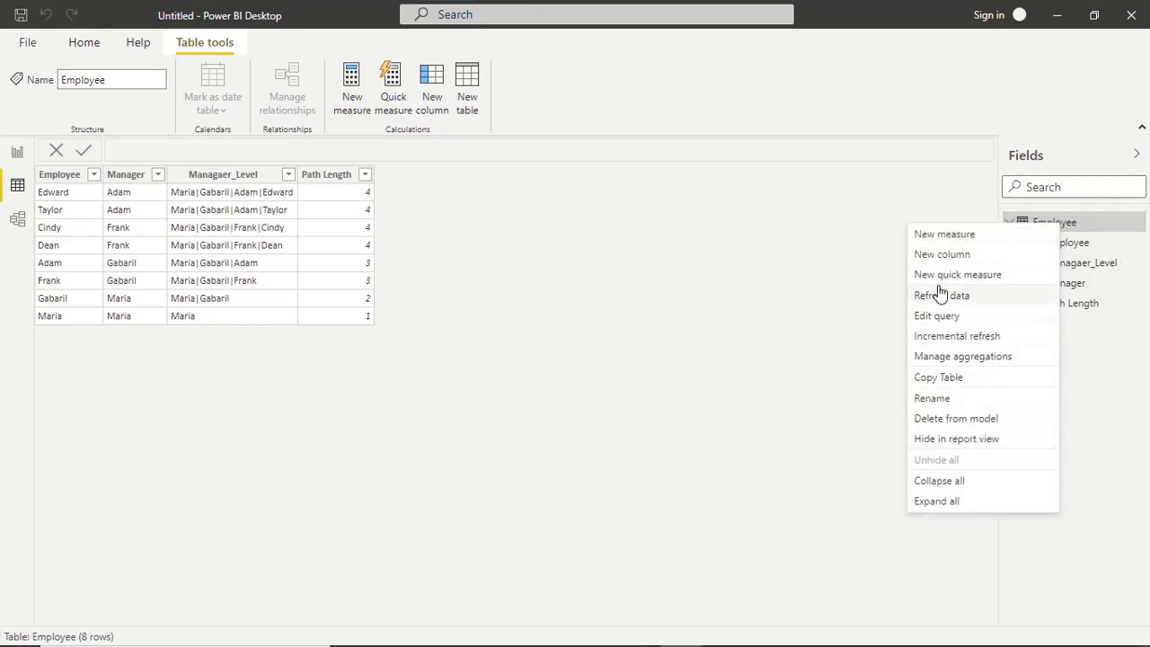
click(952, 257)
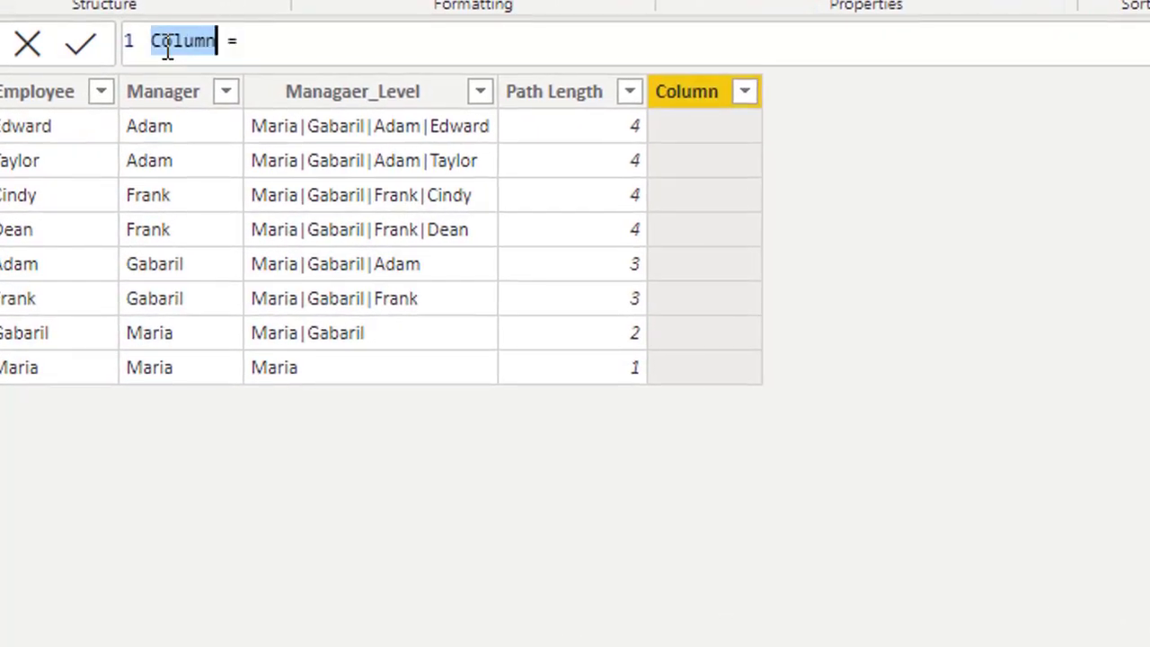
text(Pat)
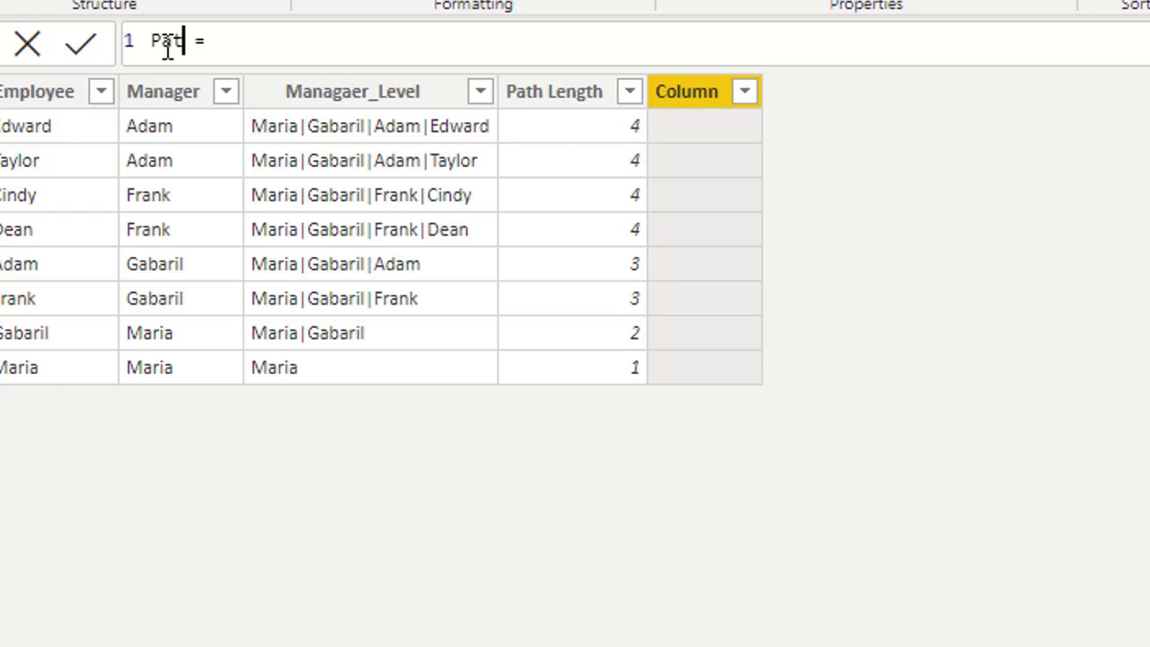
text(hItem)
Step: Start the PathItem column formula with an empty PATHITEM() function call
click(398, 52)
text(PAT)
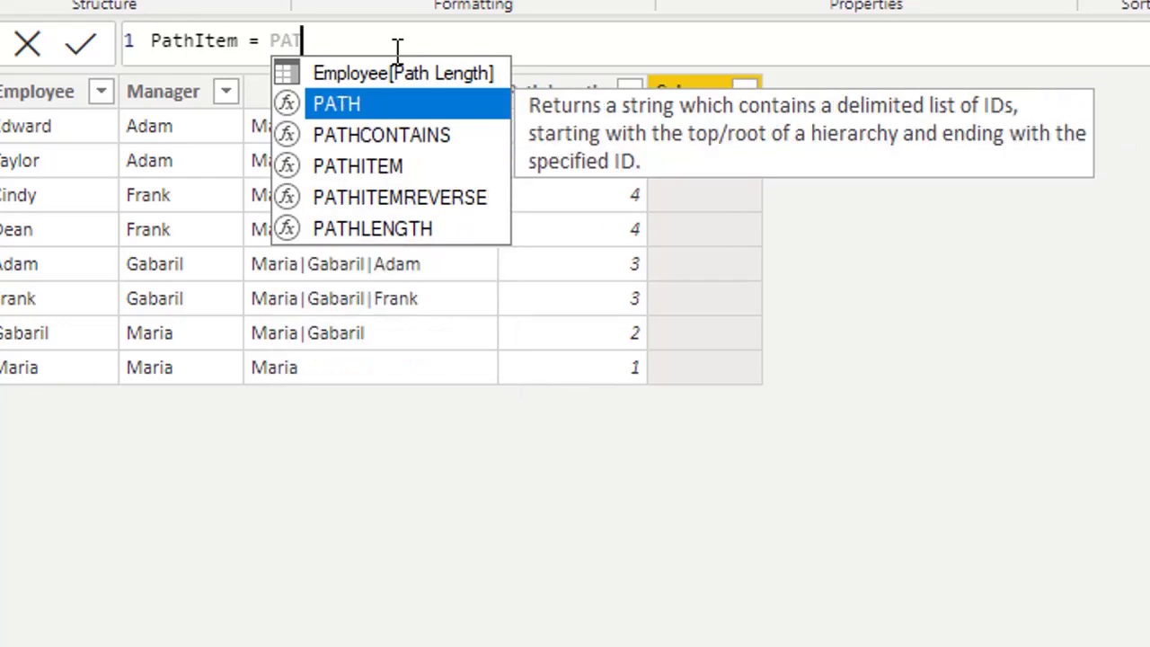
key(Down)
key(Down)
key(Tab)
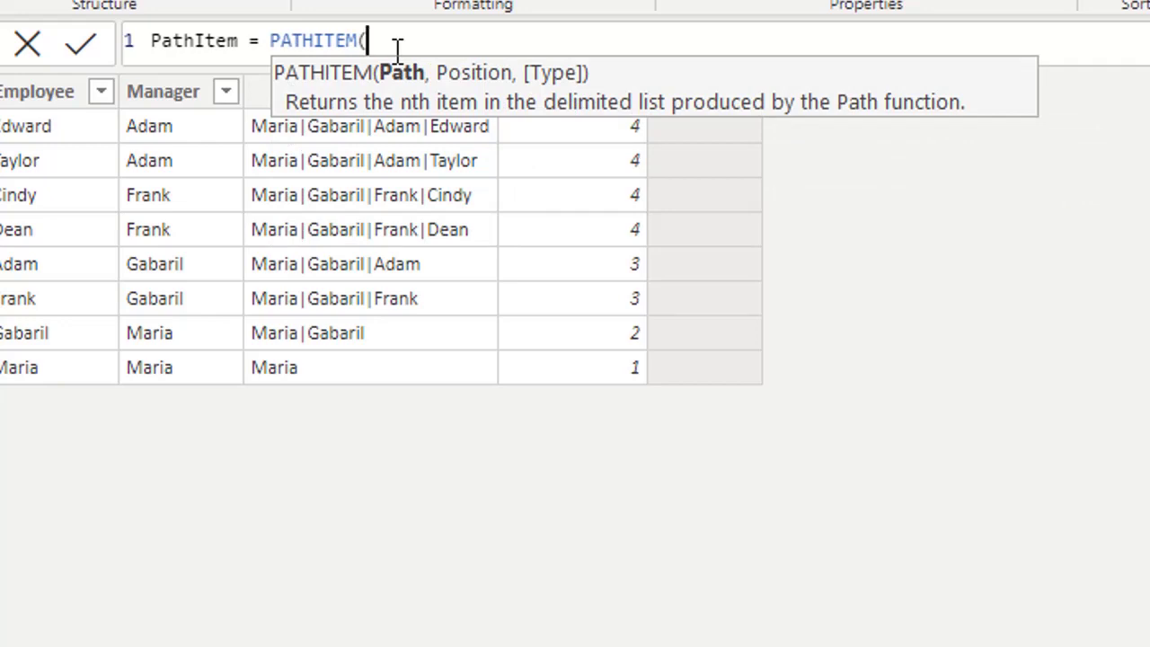
text())
key(Left)
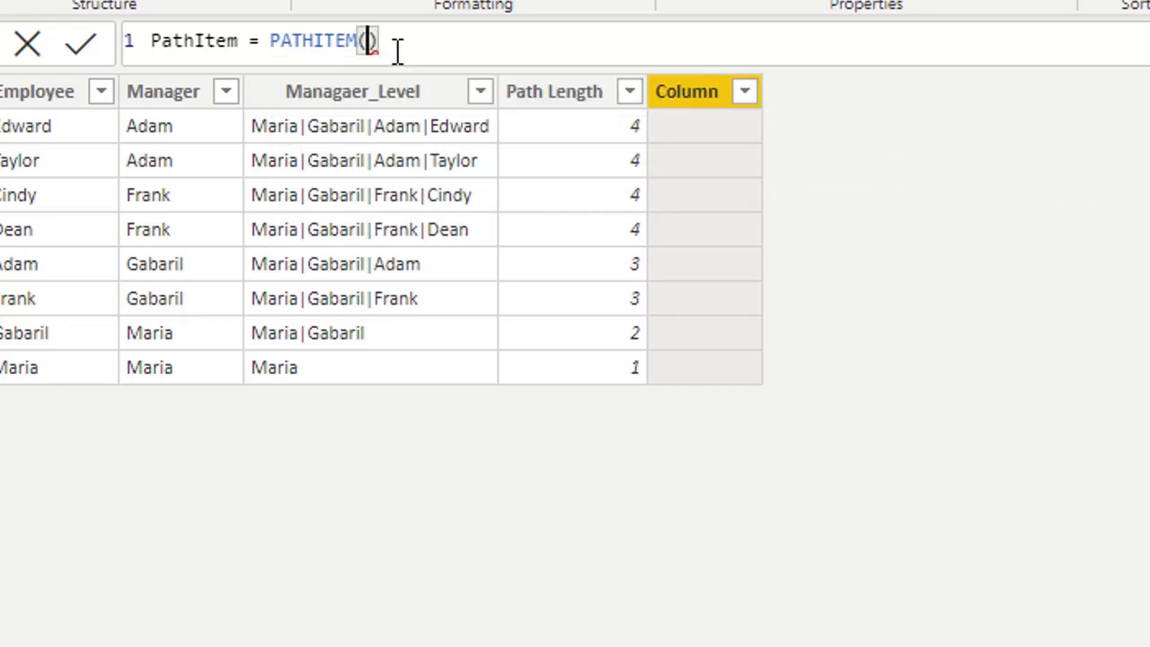
Step: Nest PATH(Employee[Employee],Employee[Manager]) as the path argument inside PATHITEM
text(PATH)
key(Tab)
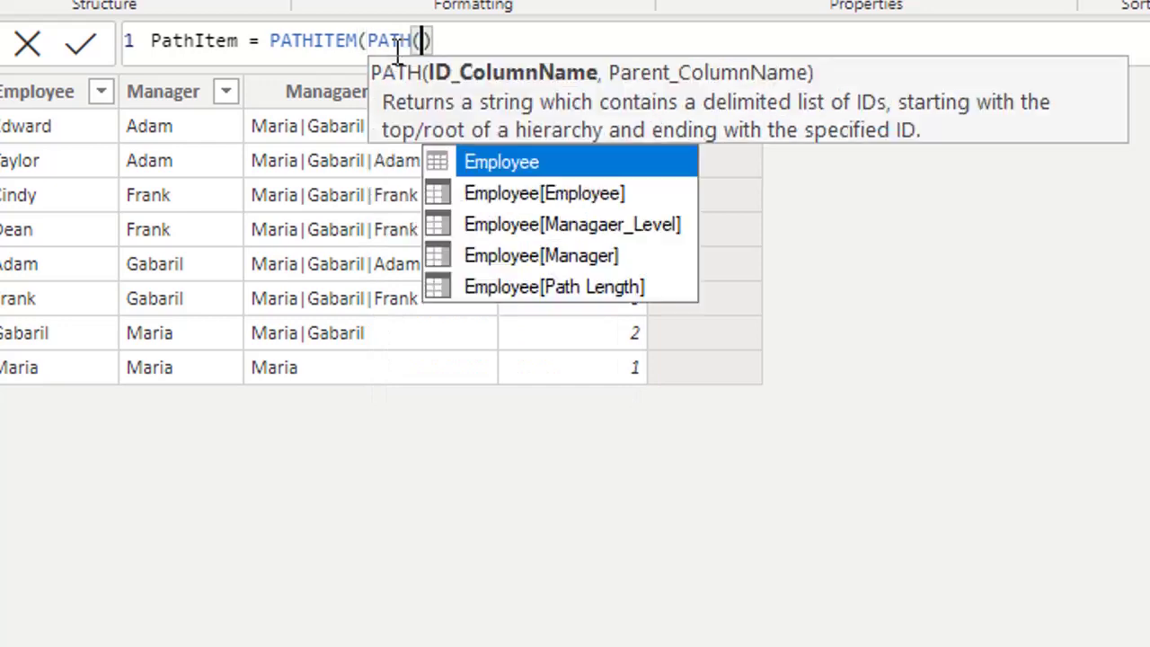
text())
key(Left)
text(E)
key(Down)
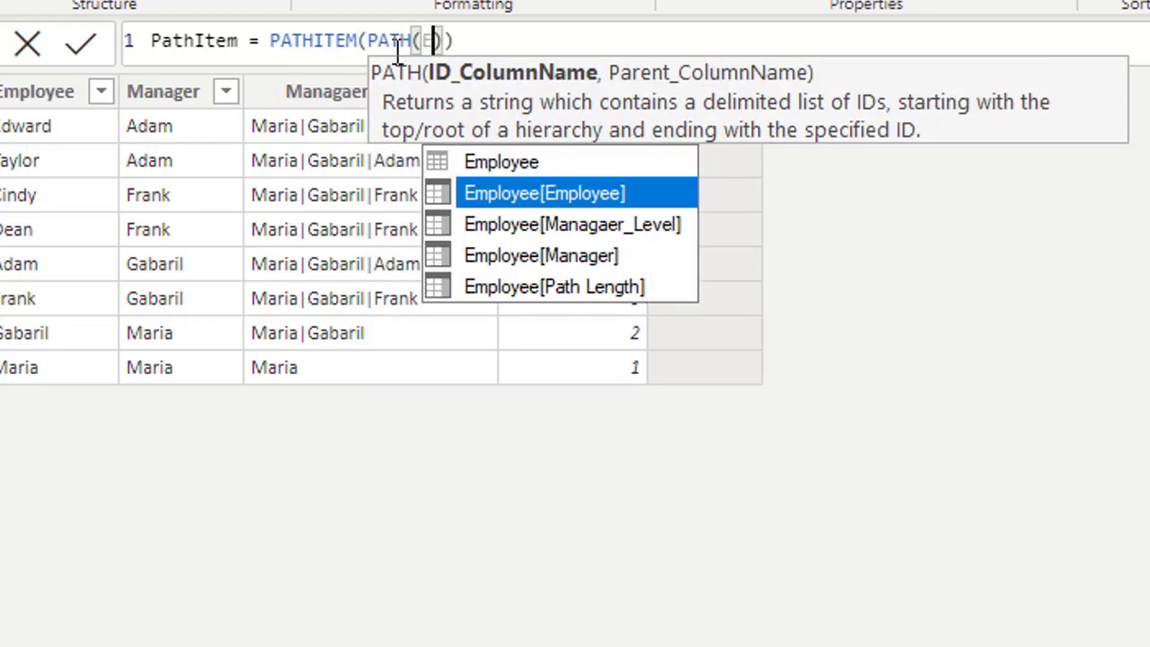
key(Tab)
text(,)
key(Down)
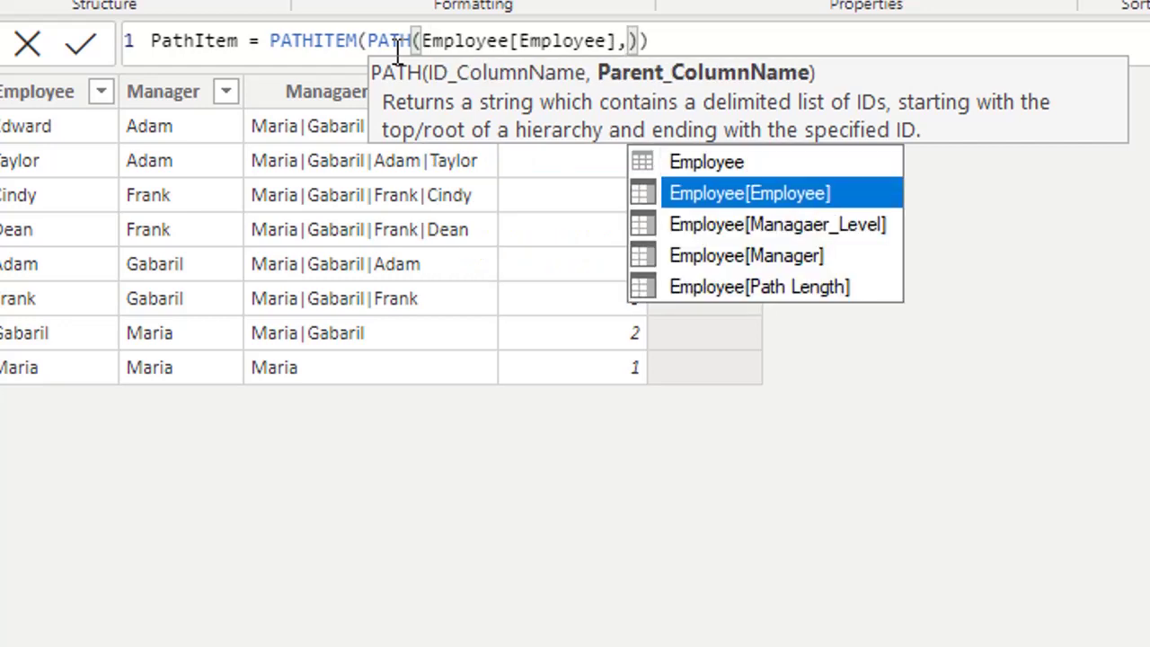
key(Down)
key(Down)
key(Tab)
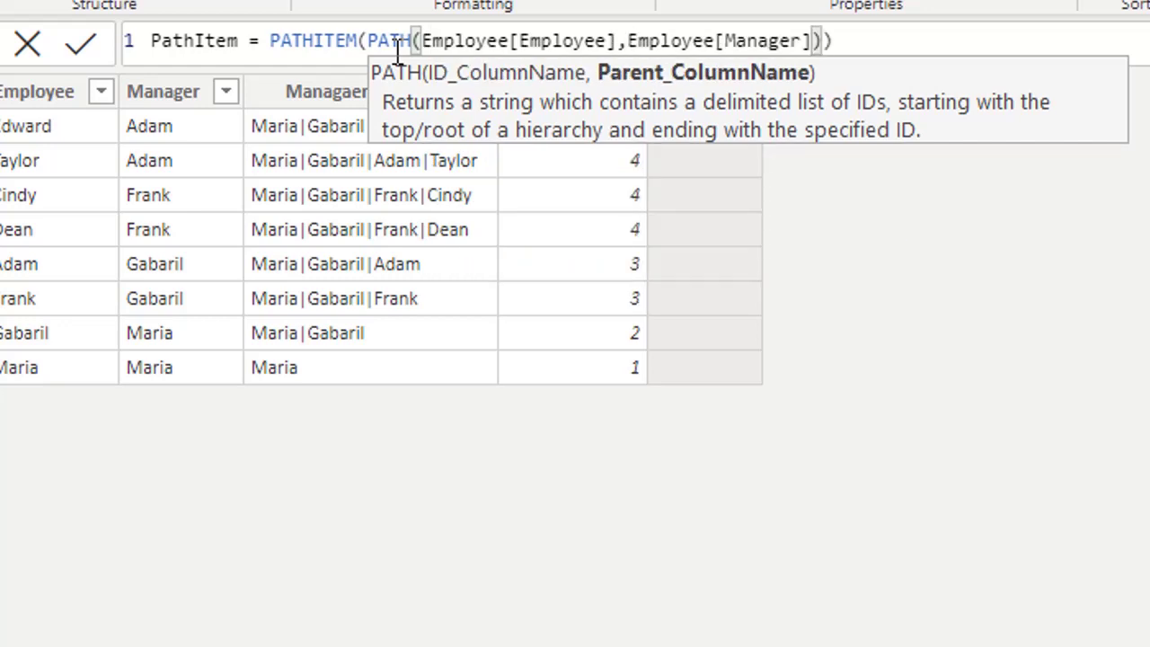
Step: Set the PATHITEM position argument to 2, omit the type argument, and commit the PathItem formula
key(Right)
text(,)
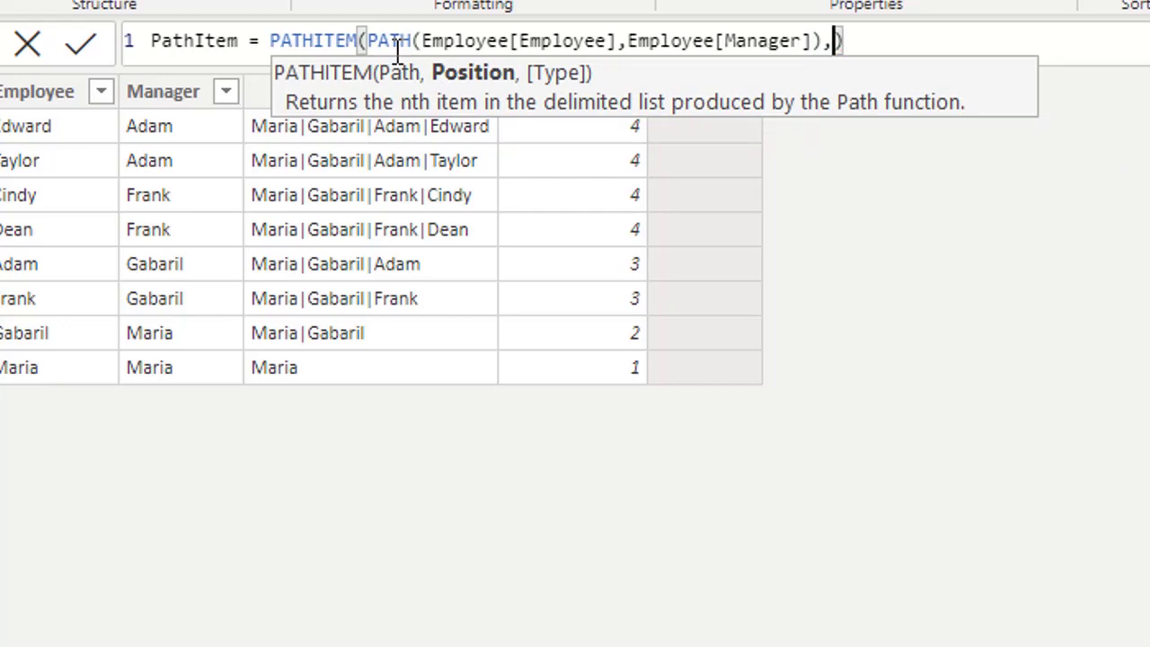
text(2)
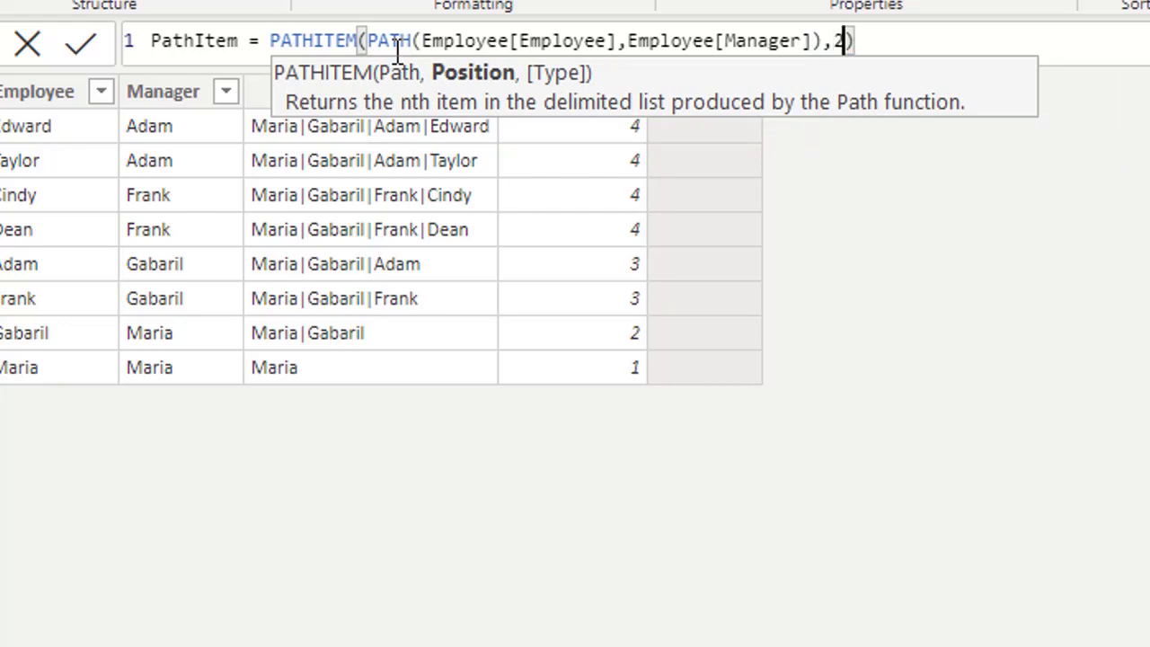
text(,)
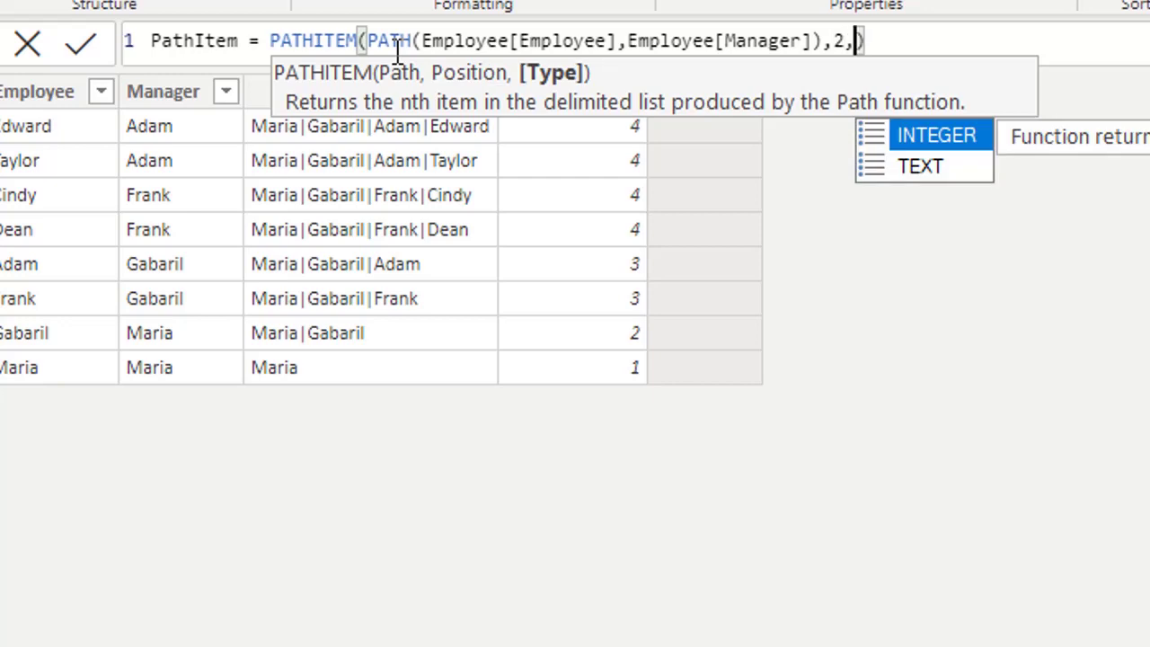
key(Down)
key(Up)
key(BackSpace)
key(Return)
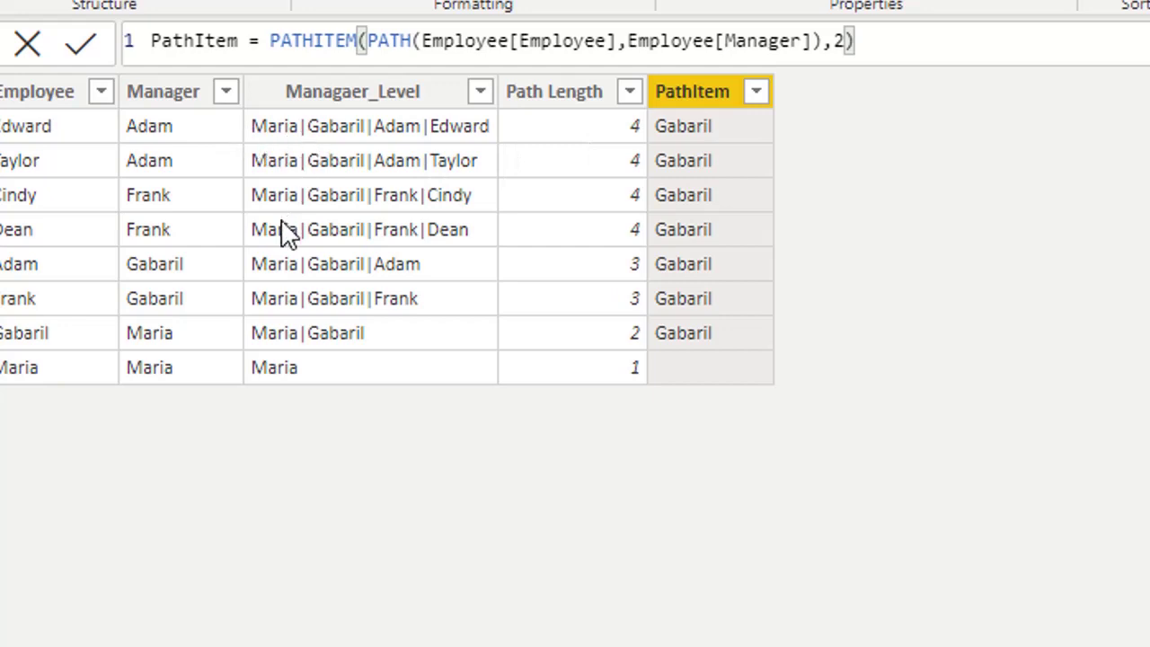
Step: Change the position argument in the PathItem formula to 3 and commit it
click(842, 54)
key(BackSpace)
text(3)
key(Return)
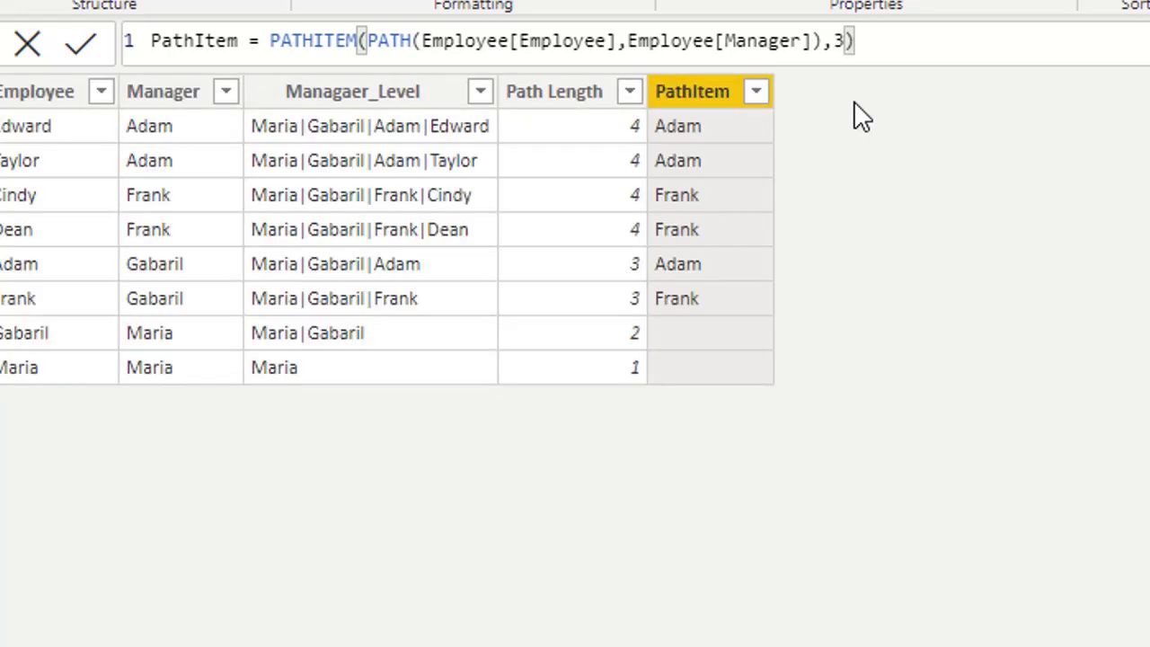
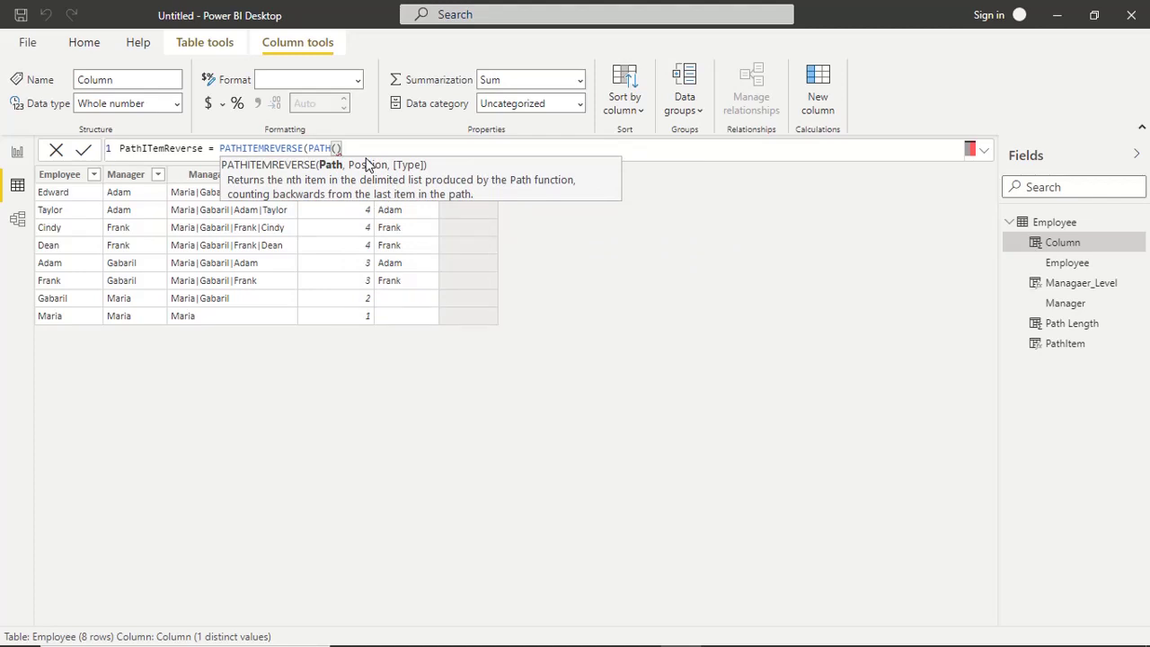
Step: Fill the PATH arguments inside PATHITEMREVERSE with Employee[Employee] and Employee[Manager]
key(Left)
text(E)
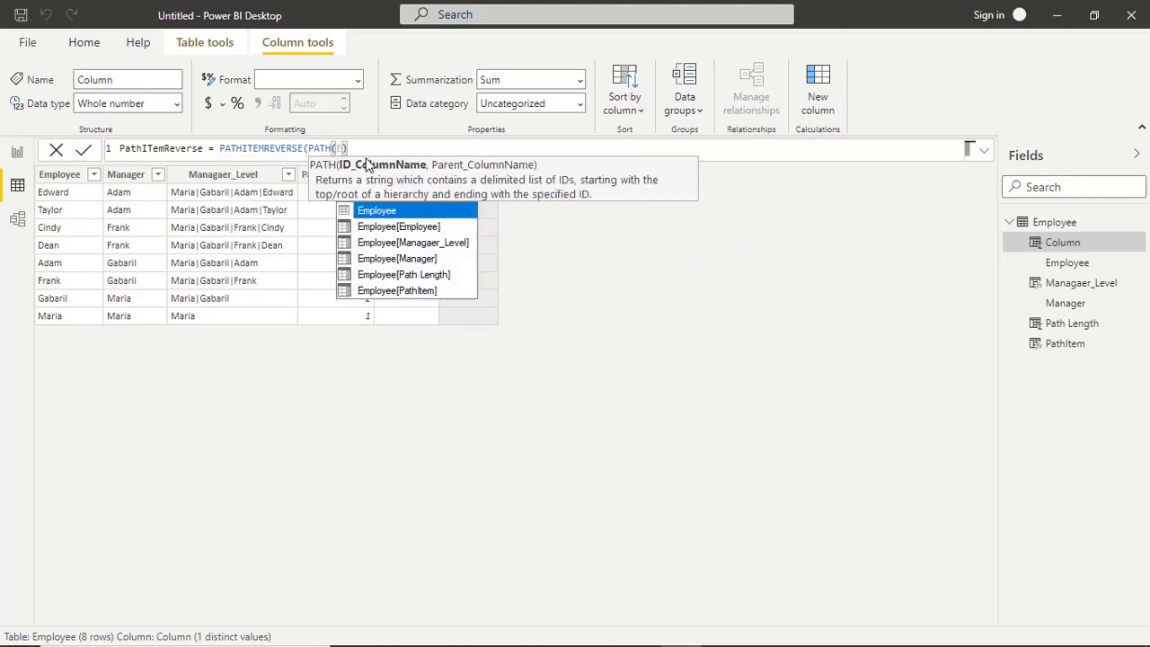
key(Down)
key(Tab)
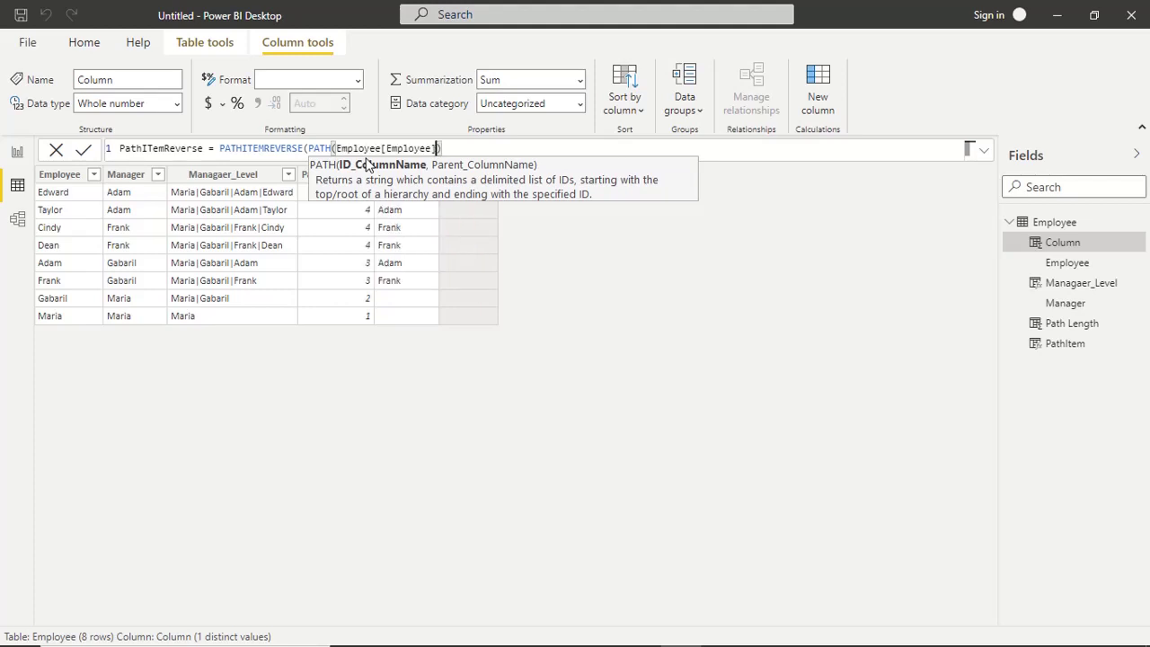
text(,)
key(Down)
key(Down)
key(Down)
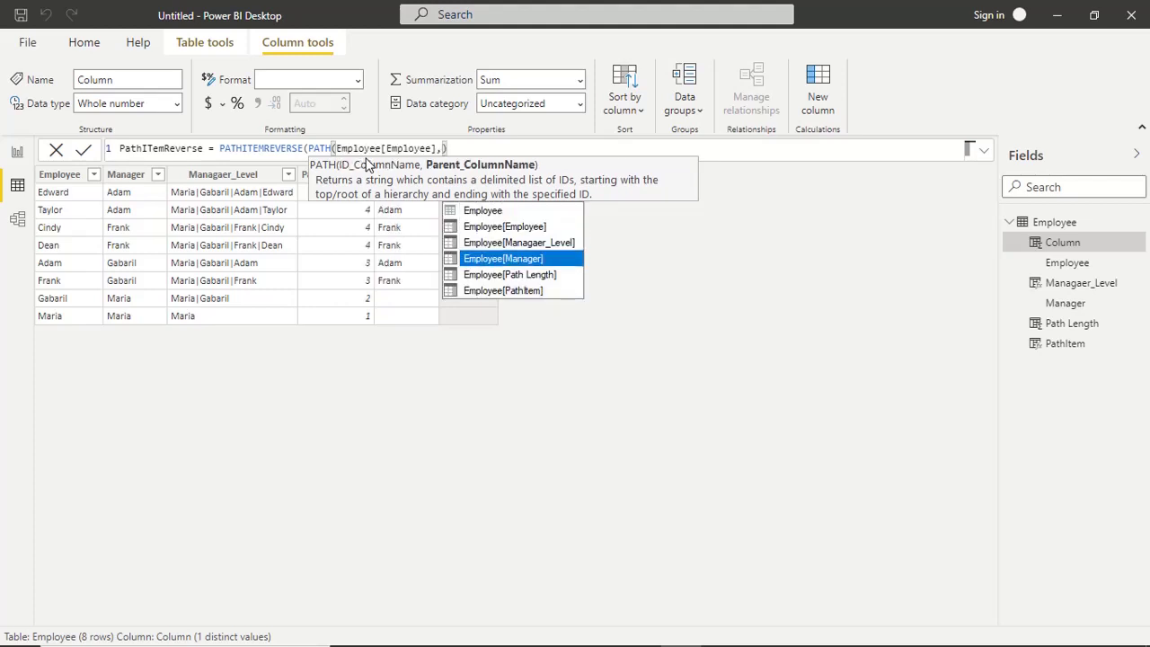
key(Tab)
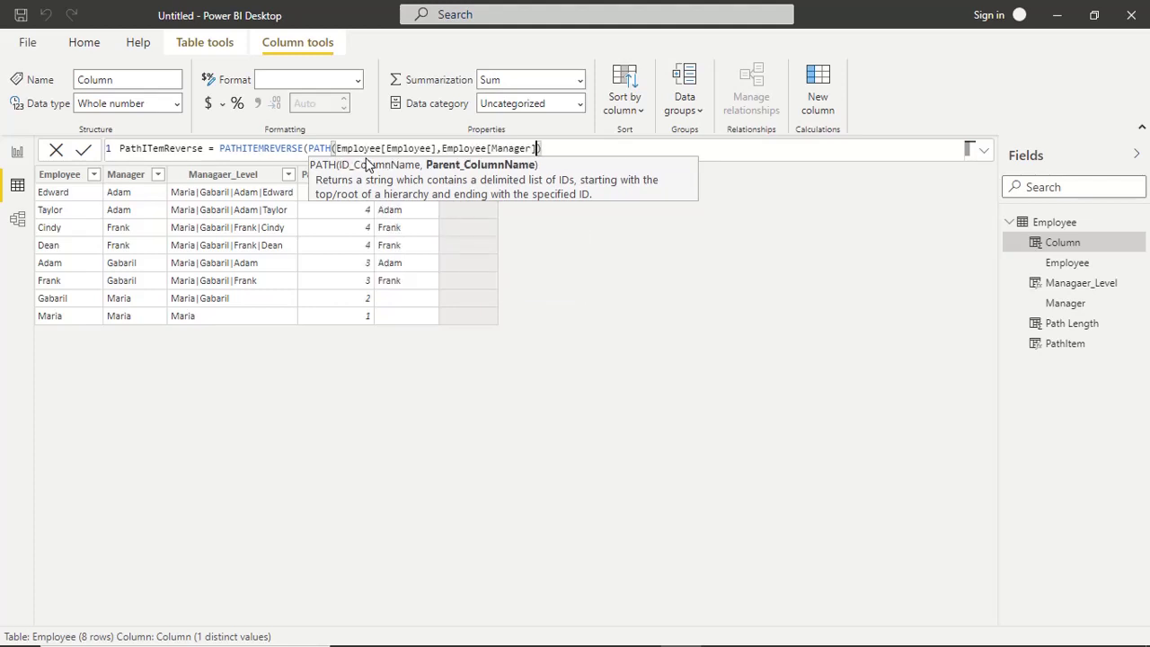
Step: Complete the PATHITEMREVERSE formula with position 2 and commit the PathITemReverse column
text())
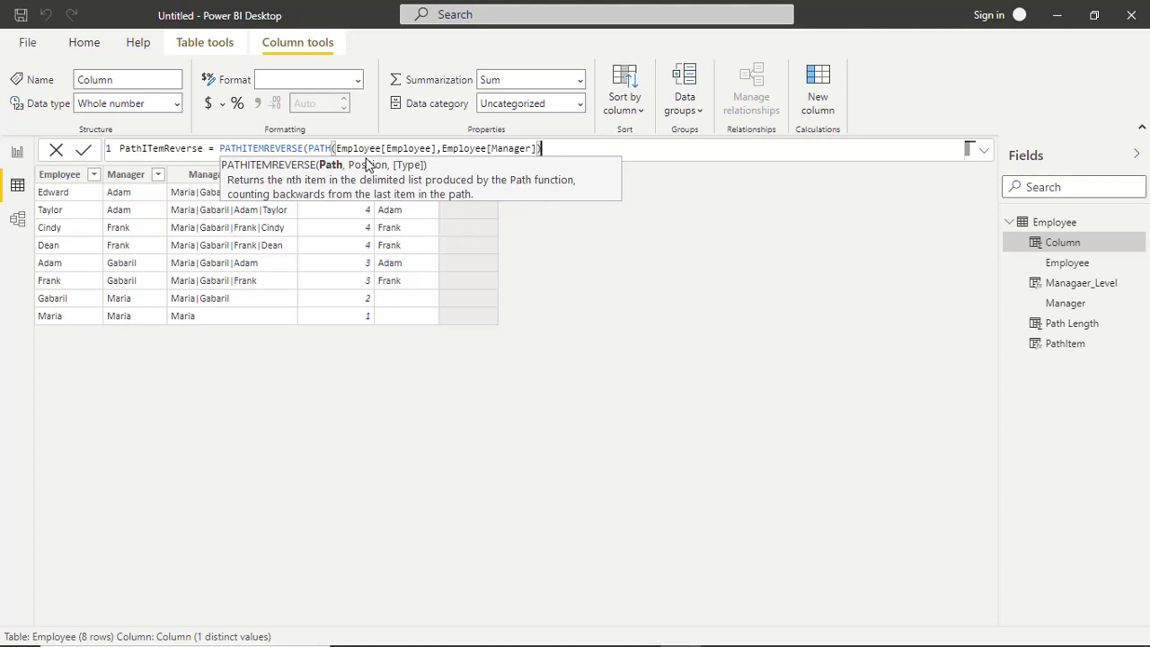
text(,2))
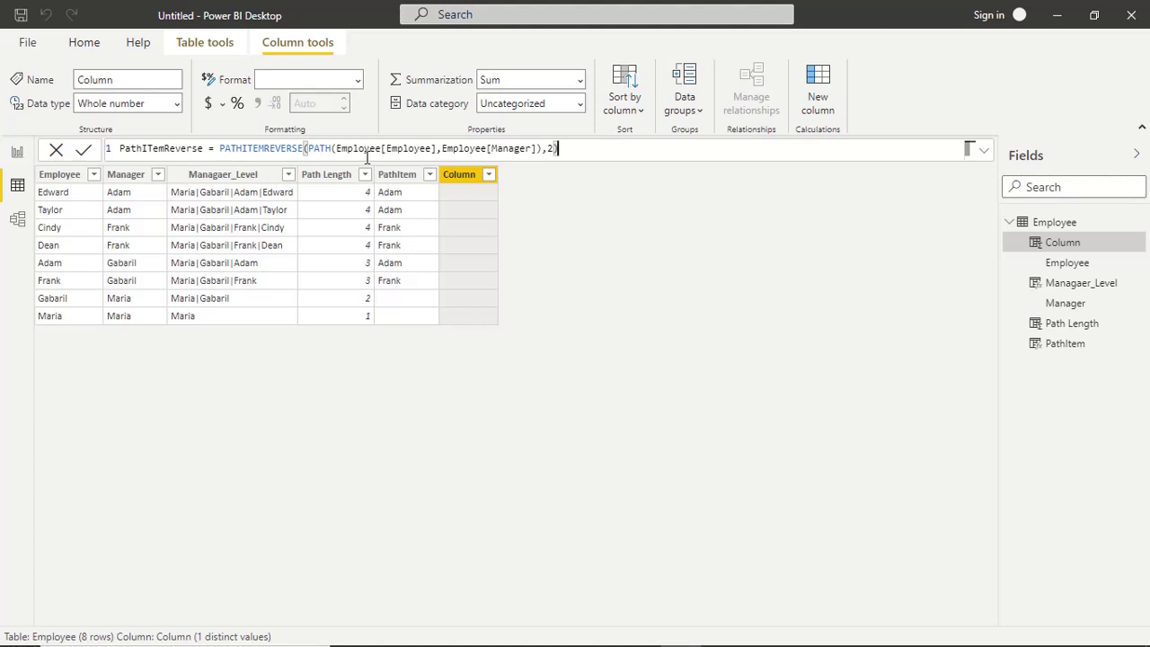
key(Return)
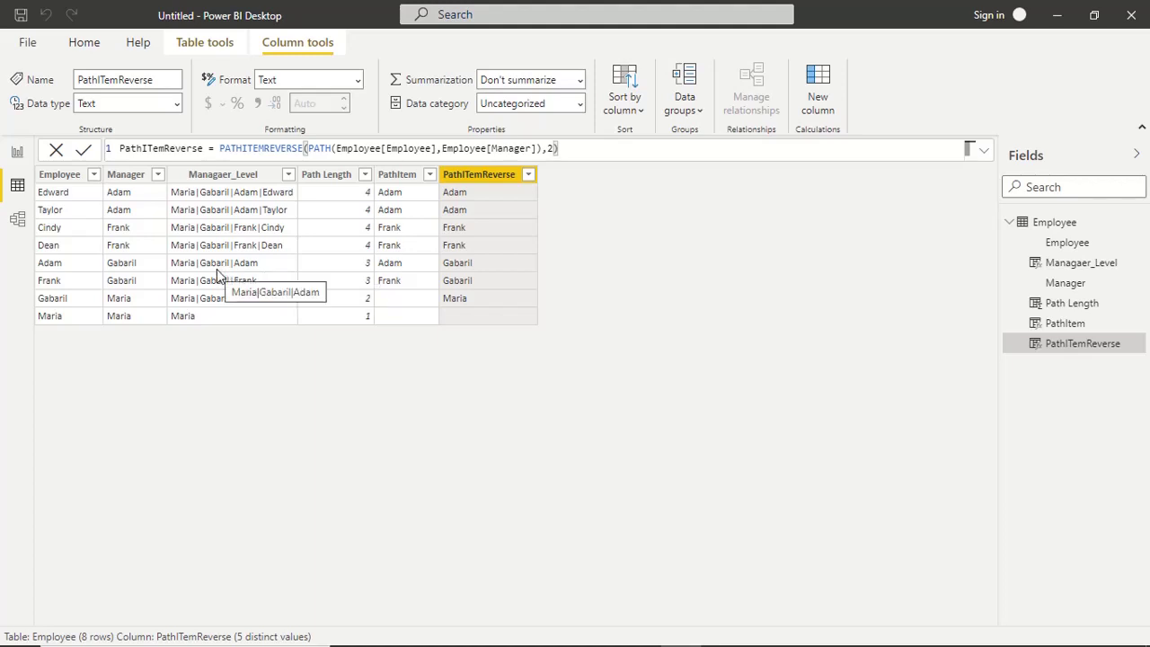
click(444, 327)
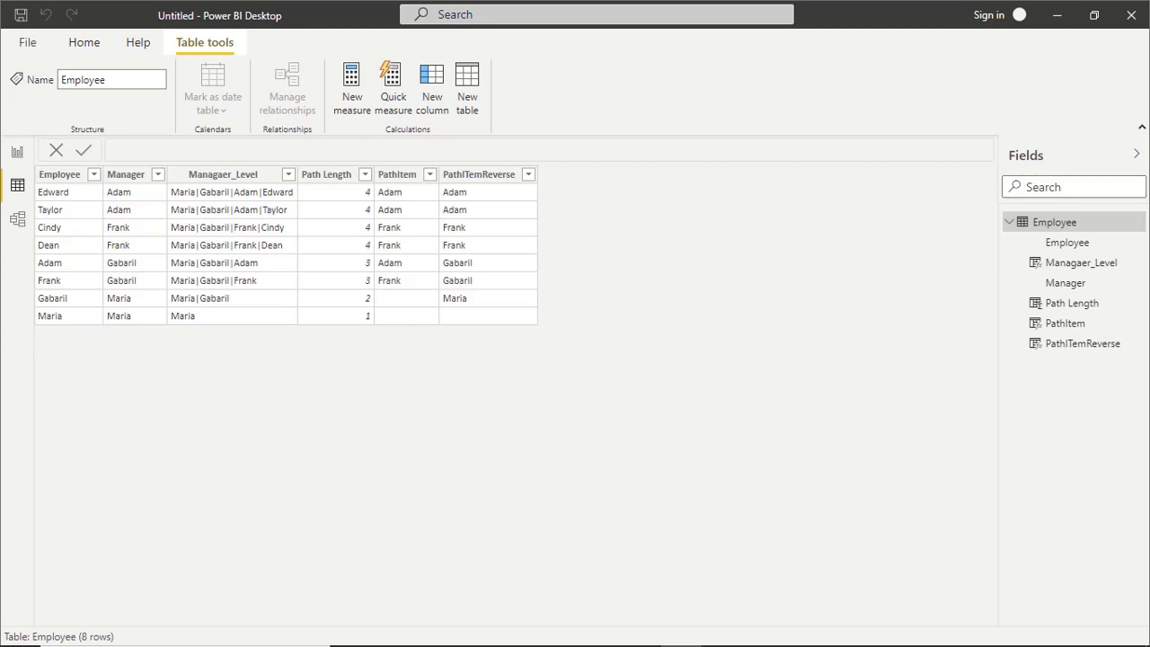
Step: Add another calculated column to the Employee table and name it PATHContains
right_click(1063, 236)
click(967, 260)
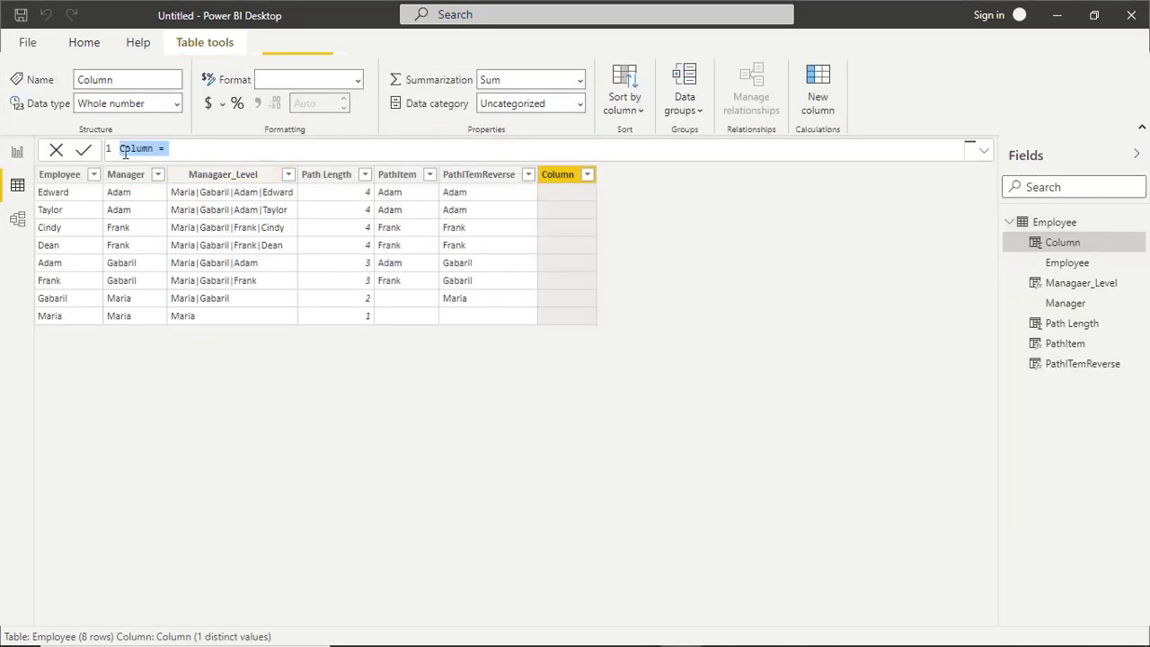
text(Pa)
text(THCon)
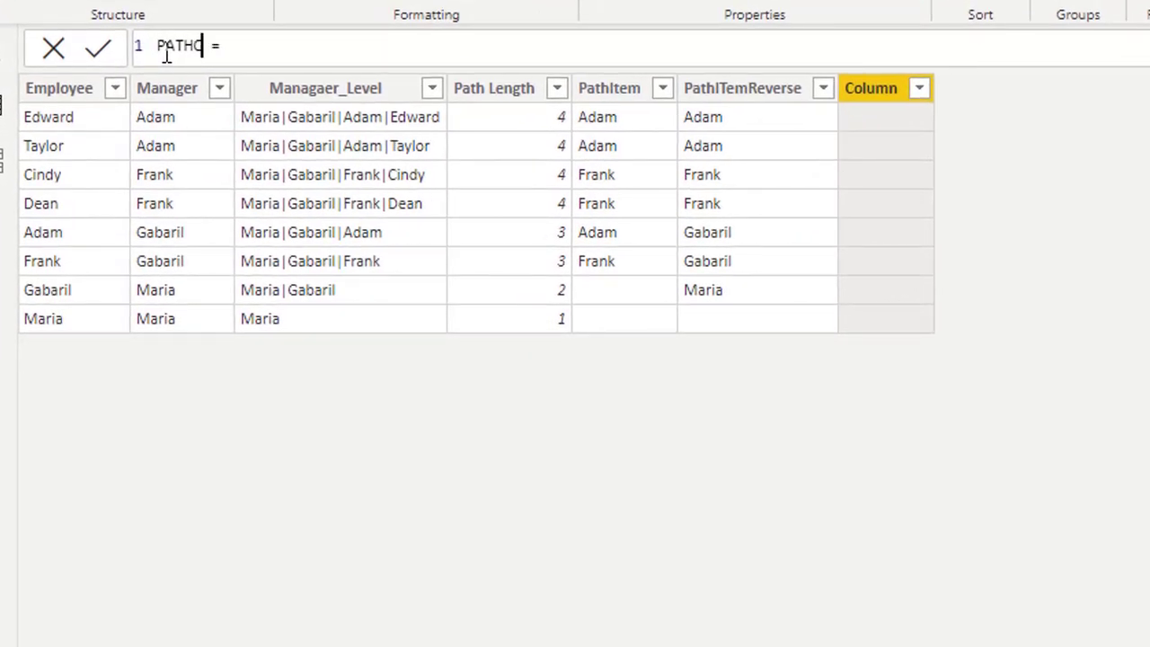
text(tains)
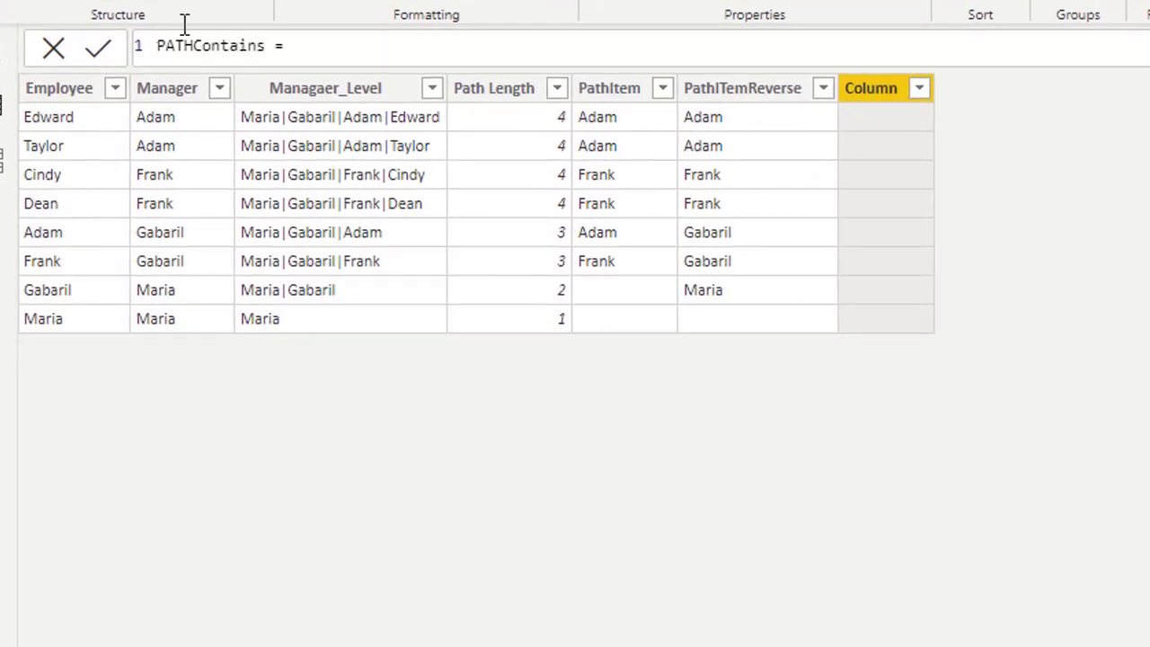
Step: Begin the PATHContains formula with PATHCONTAINS and the path argument PATH(Employee[Employee],Employee[Manager])
click(317, 42)
text(PATHC)
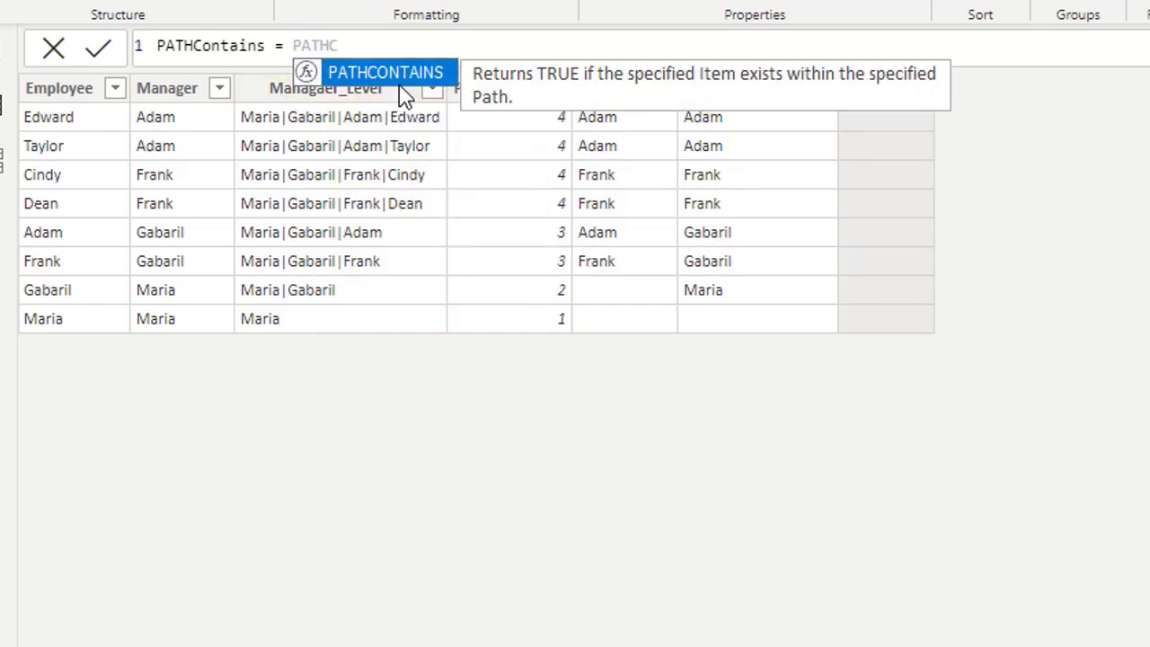
click(403, 79)
text(PAT)
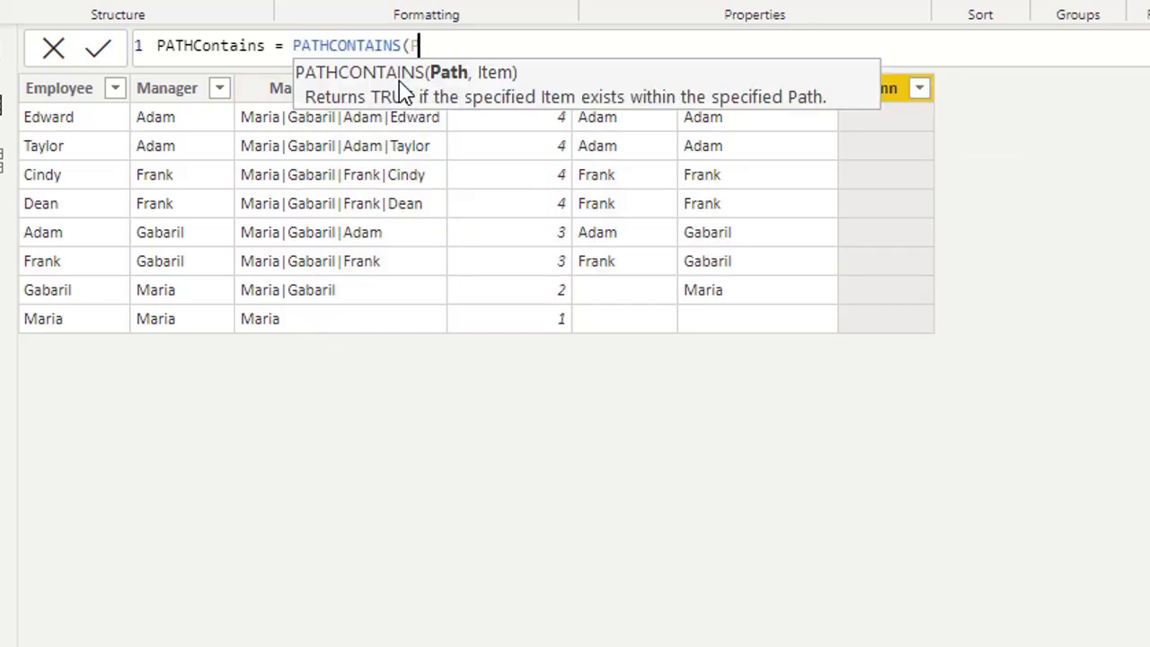
text(H()
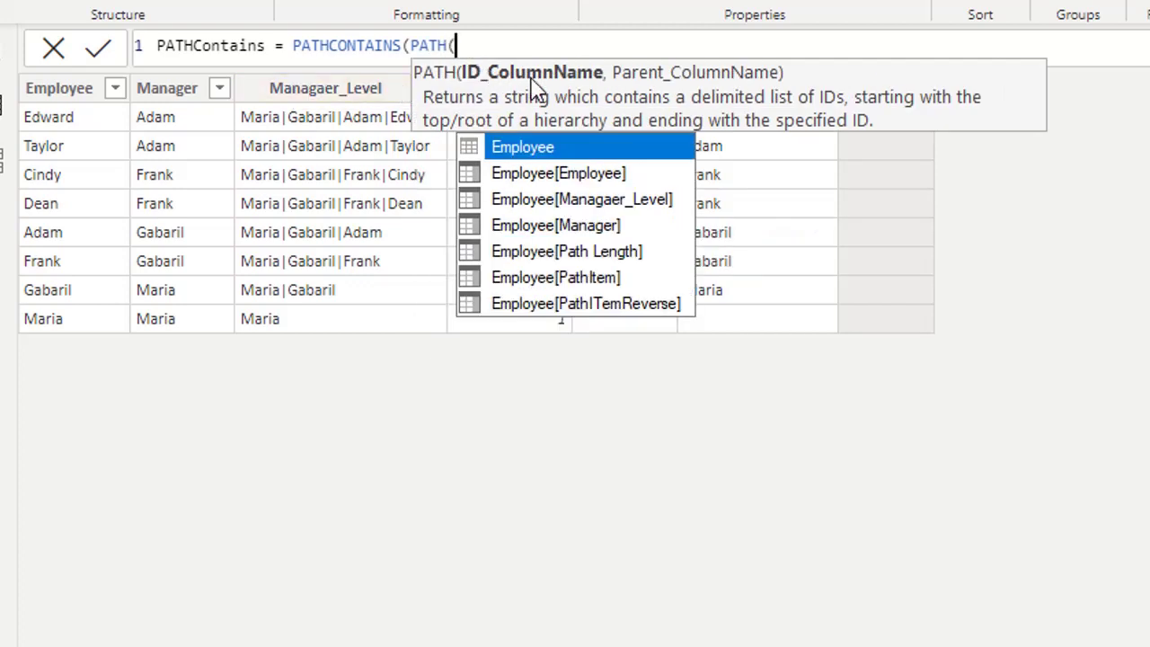
click(582, 176)
text(,)
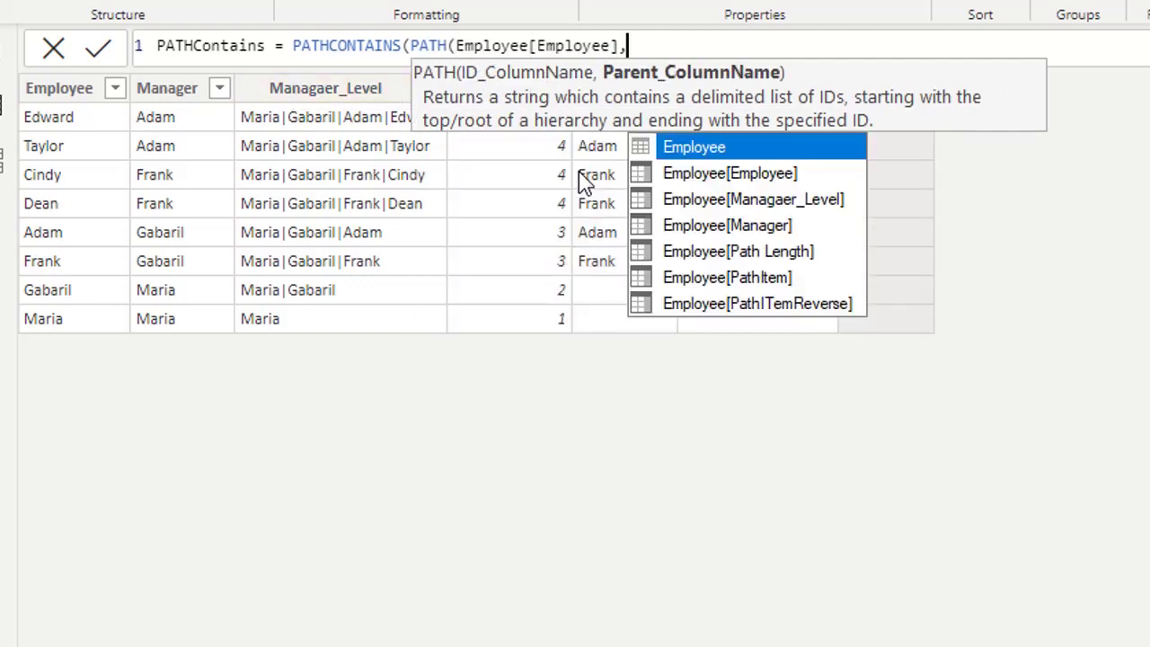
click(770, 227)
text())
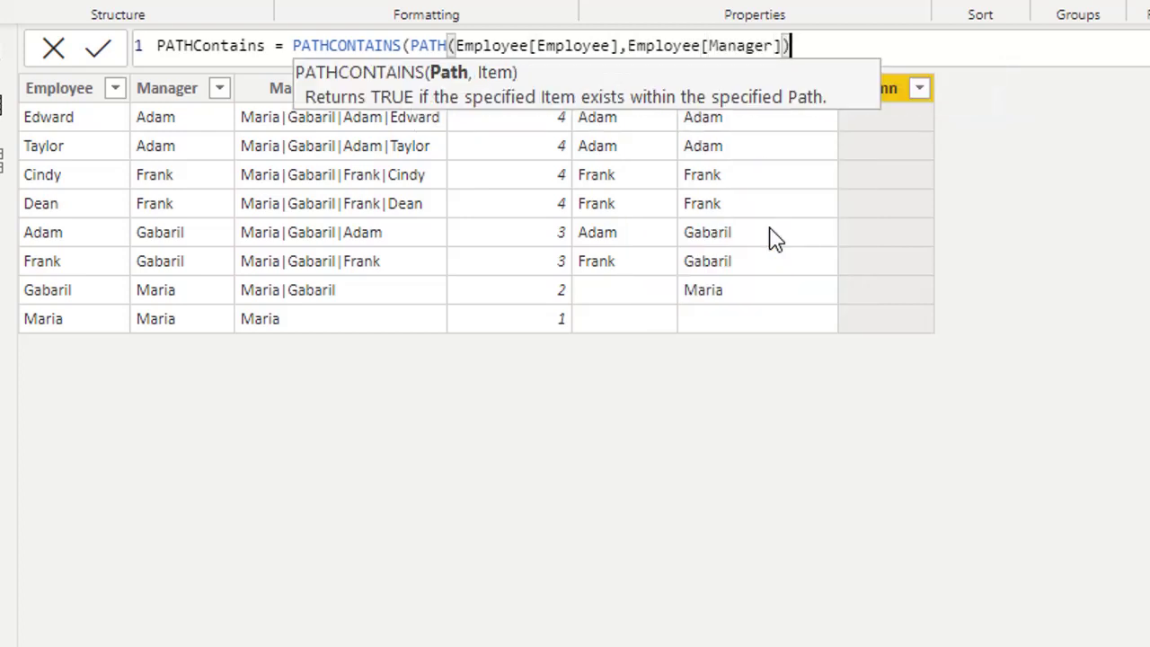
Step: Add "ABC" as the item argument of PATHCONTAINS, close the function, and commit the formula
text(,)
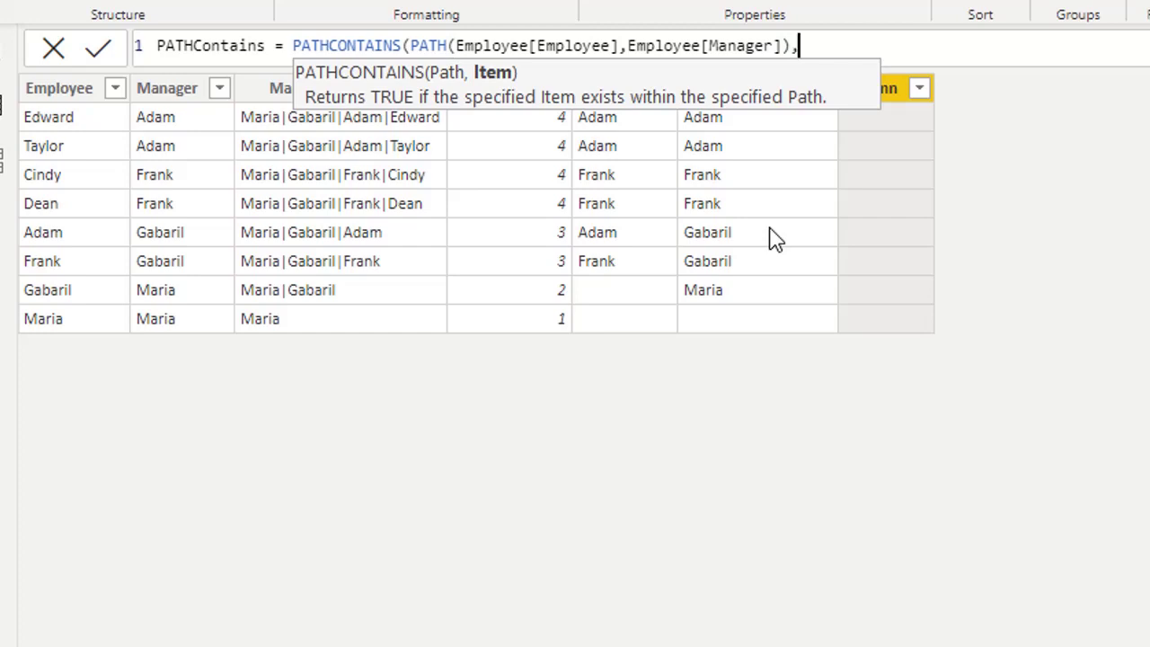
text("A")
key(Left)
text(ABC)
key(Right)
text())
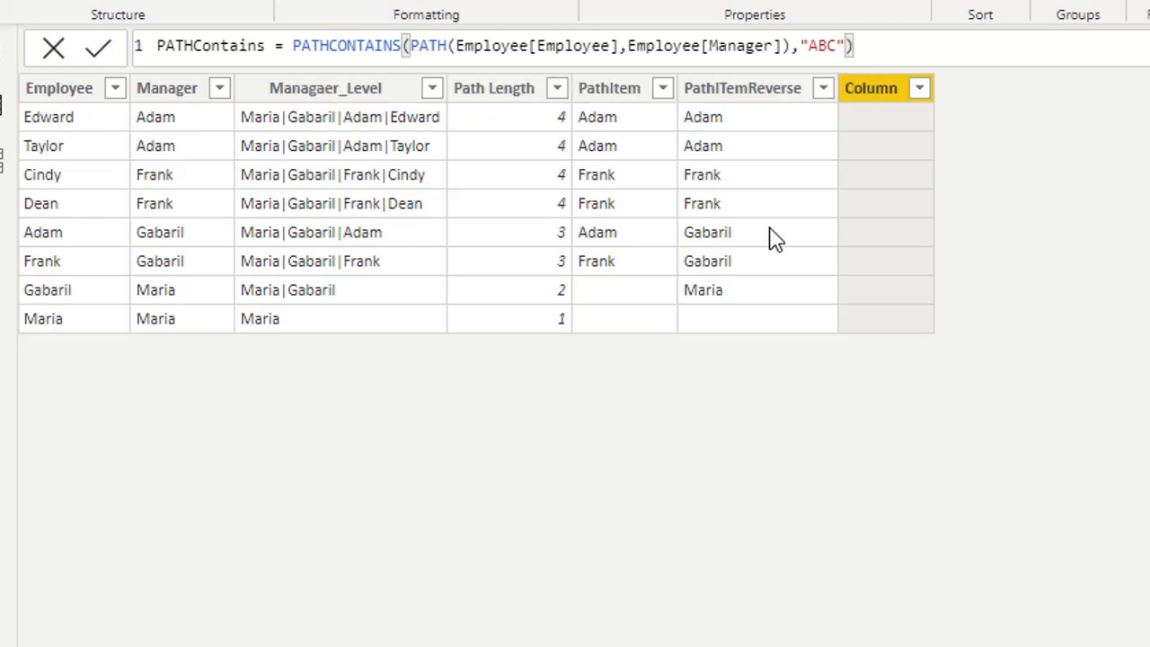
key(Return)
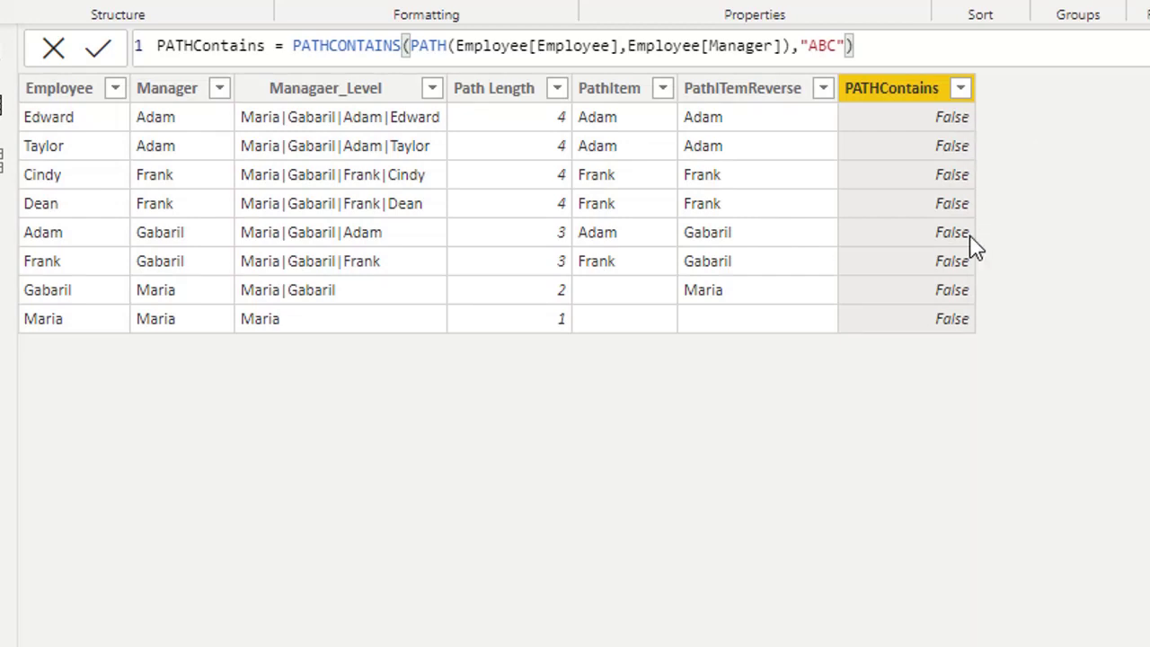
Step: Replace the PATHCONTAINS item "ABC" with the manager name from the table's first row and commit the formula
double_click(824, 45)
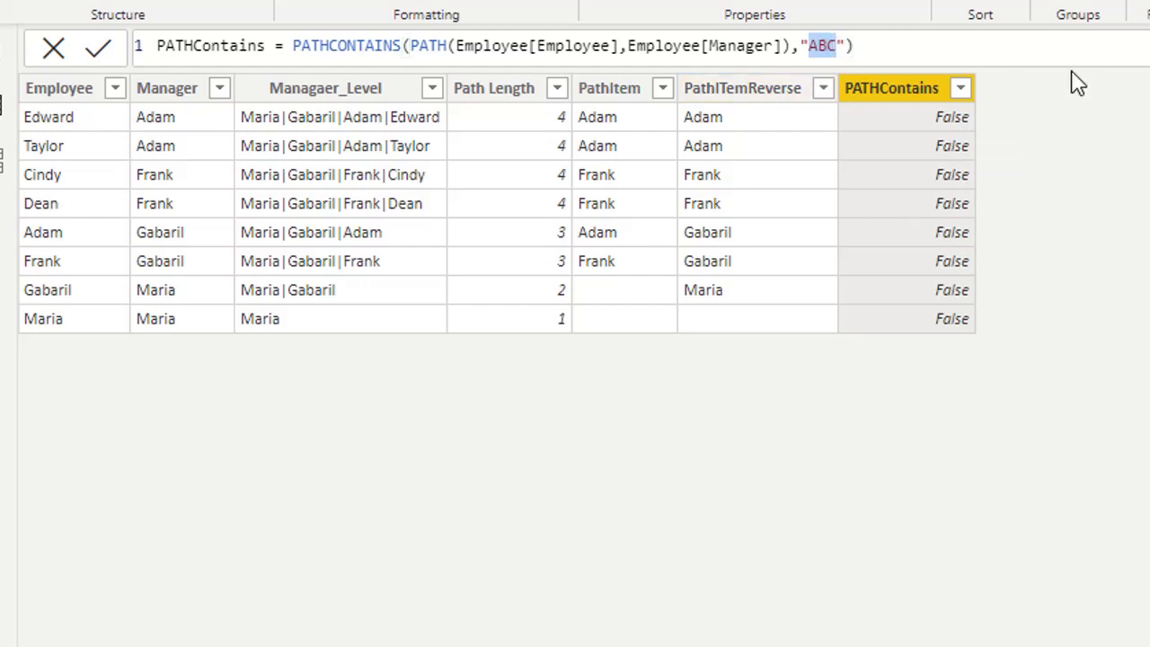
text(Adam)
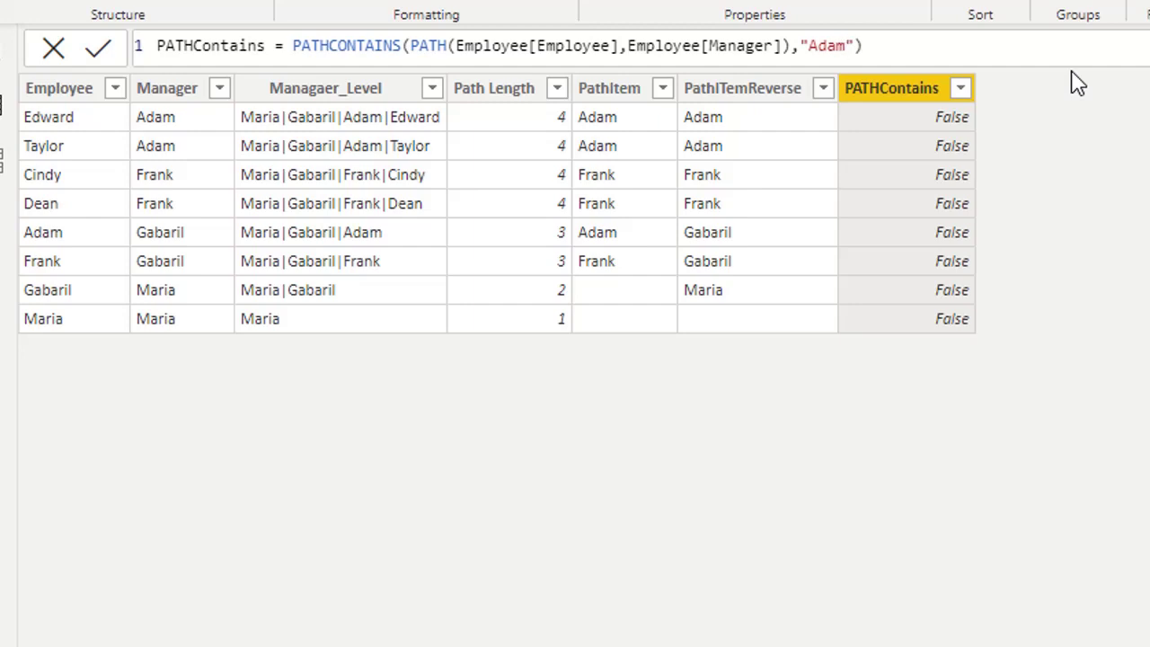
key(Return)
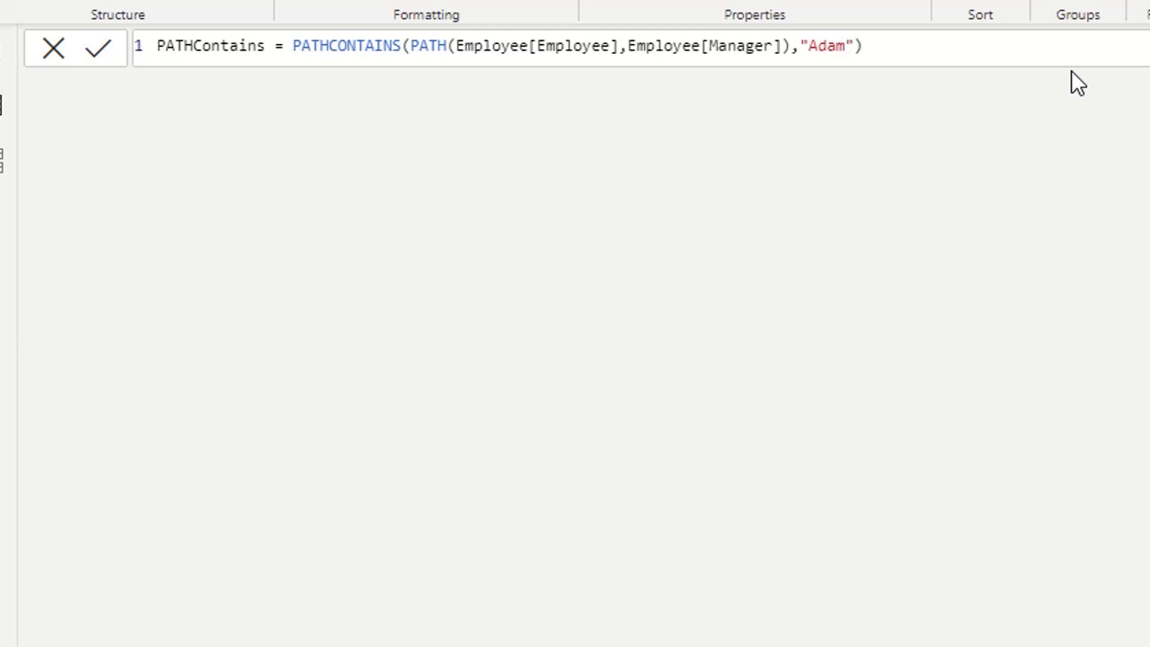